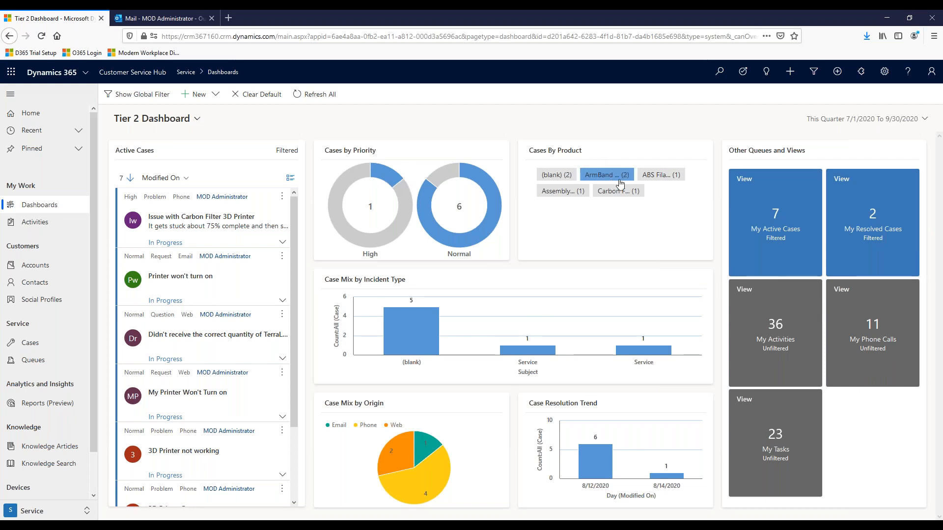
- Filter the Tier 2 Dashboard to high-priority cases and open the Issue with Carbon Filter 3D Printer case
{"action": "mouse_move", "coordinate": [618, 179]}
{"action": "mouse_move", "coordinate": [415, 338]}
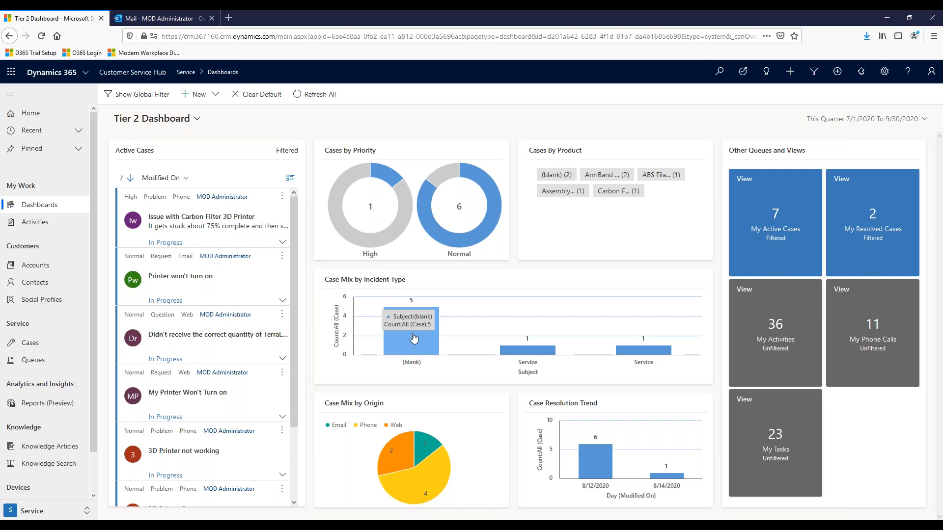
{"action": "mouse_move", "coordinate": [433, 447]}
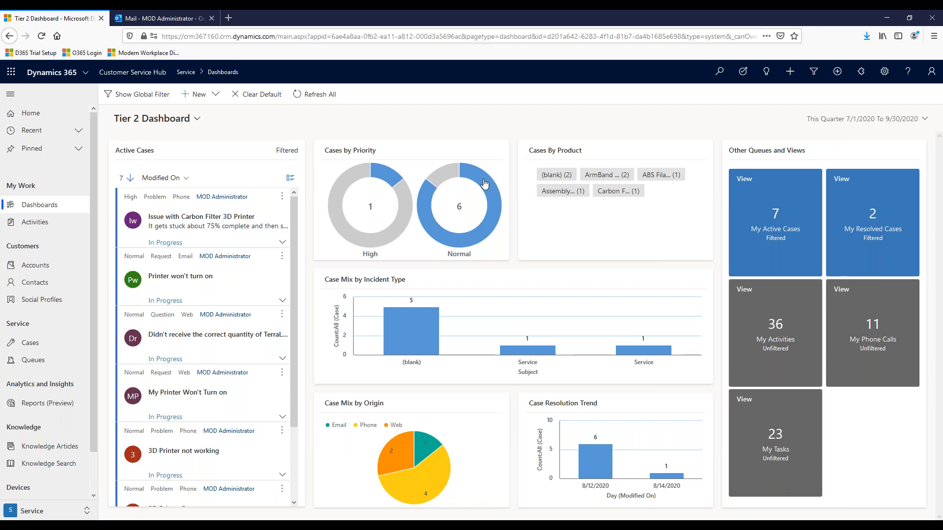
{"action": "left_click", "coordinate": [383, 178]}
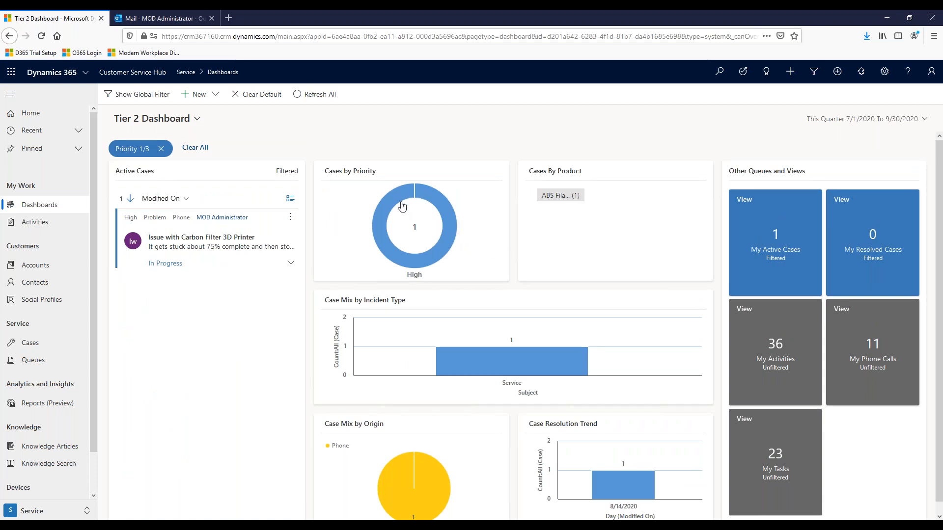
{"action": "left_click", "coordinate": [216, 246]}
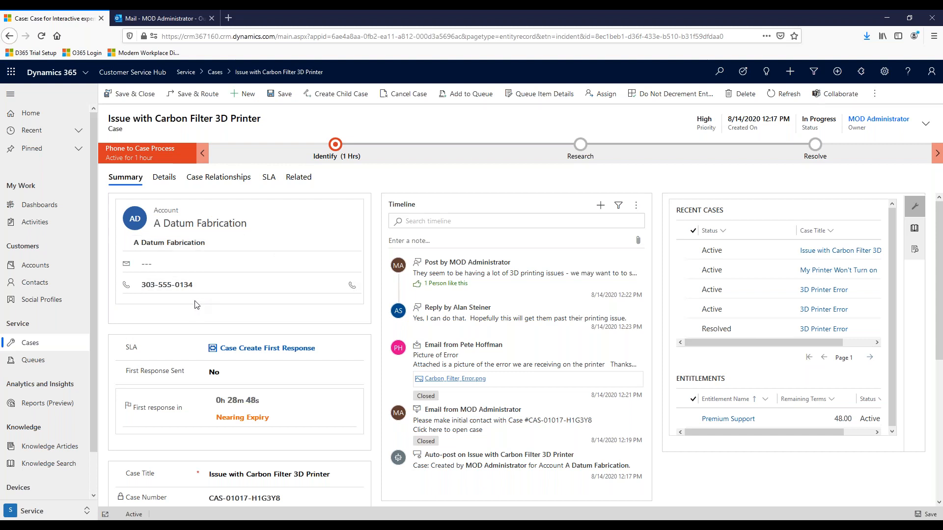
- Review the case timeline and compare it with the initial-contact email and its tracked case details in Outlook, ending back on the case
{"action": "scroll", "coordinate": [177, 346], "scroll_direction": "down", "scroll_amount": 2}
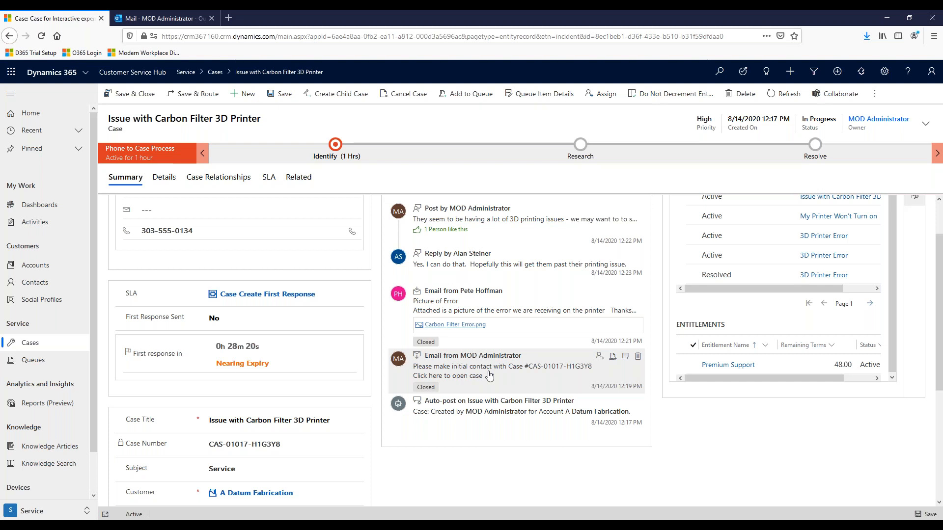
{"action": "left_click", "coordinate": [158, 20]}
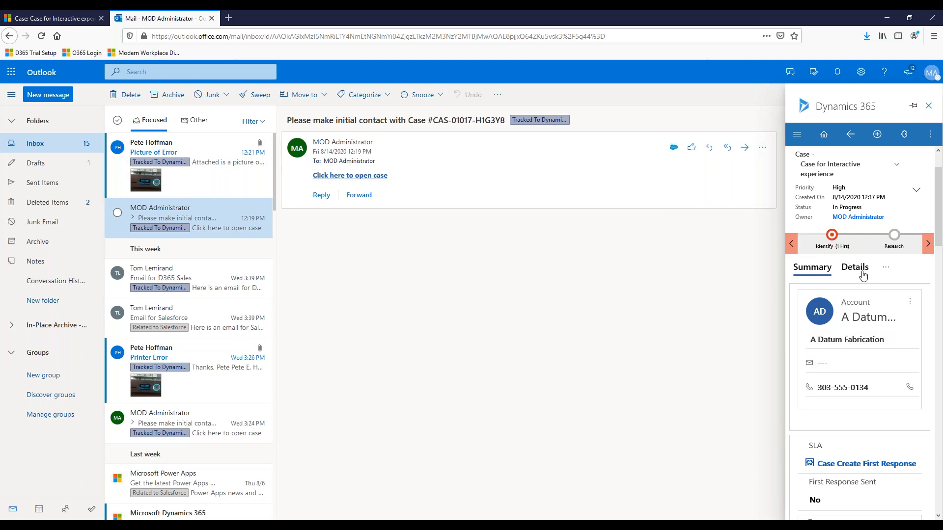
{"action": "scroll", "coordinate": [872, 324], "scroll_direction": "down", "scroll_amount": 3}
{"action": "scroll", "coordinate": [874, 326], "scroll_direction": "up", "scroll_amount": 3}
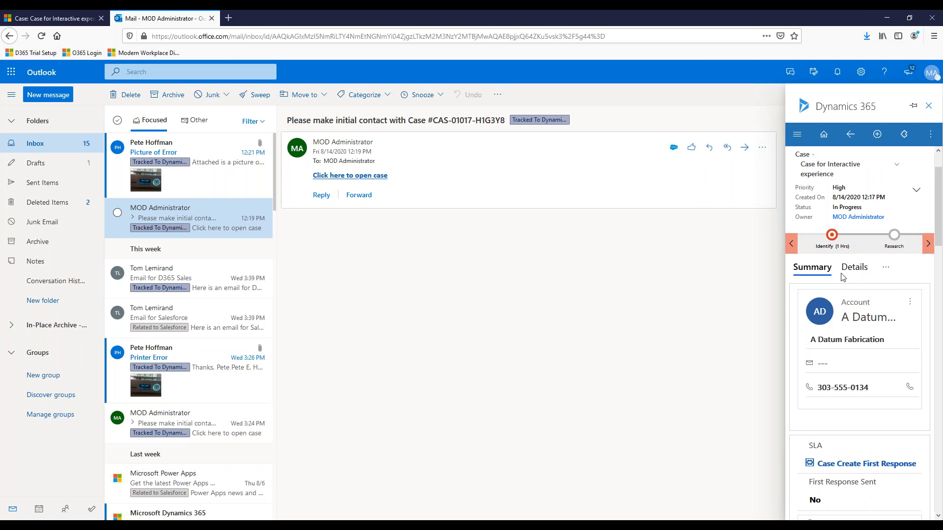
{"action": "left_click", "coordinate": [49, 20]}
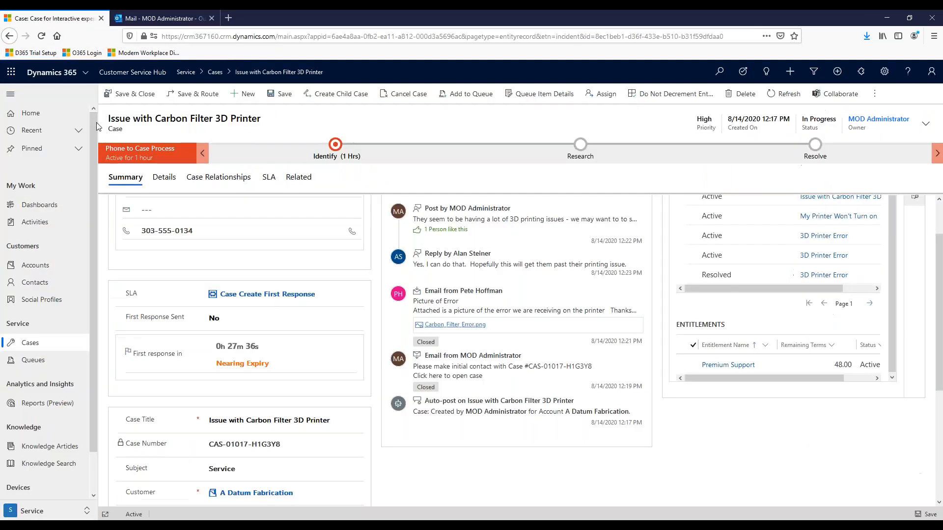
{"action": "scroll", "coordinate": [318, 222], "scroll_direction": "up", "scroll_amount": 2}
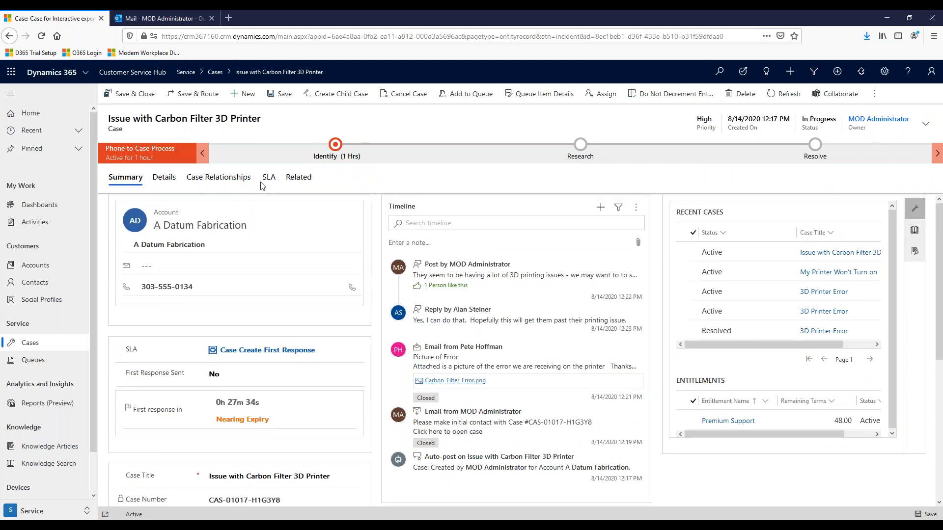
{"action": "left_click", "coordinate": [163, 22]}
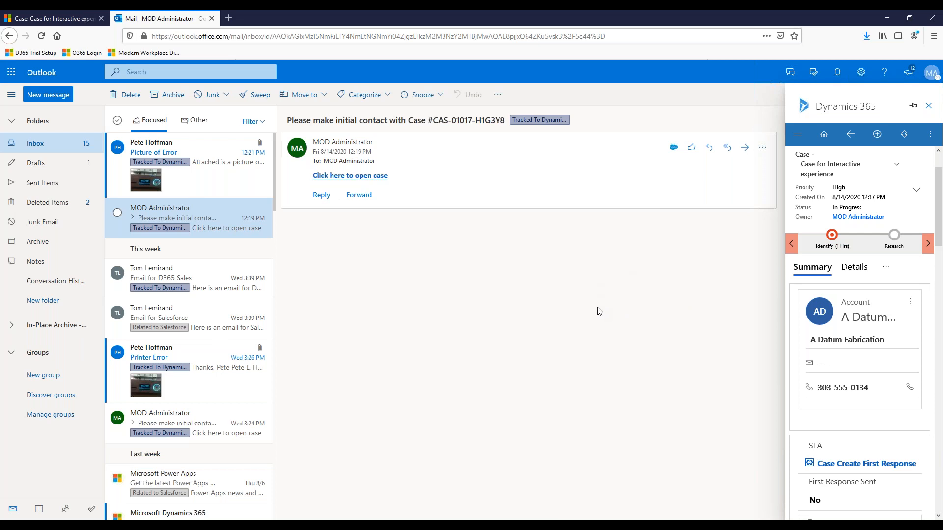
{"action": "left_click", "coordinate": [54, 20]}
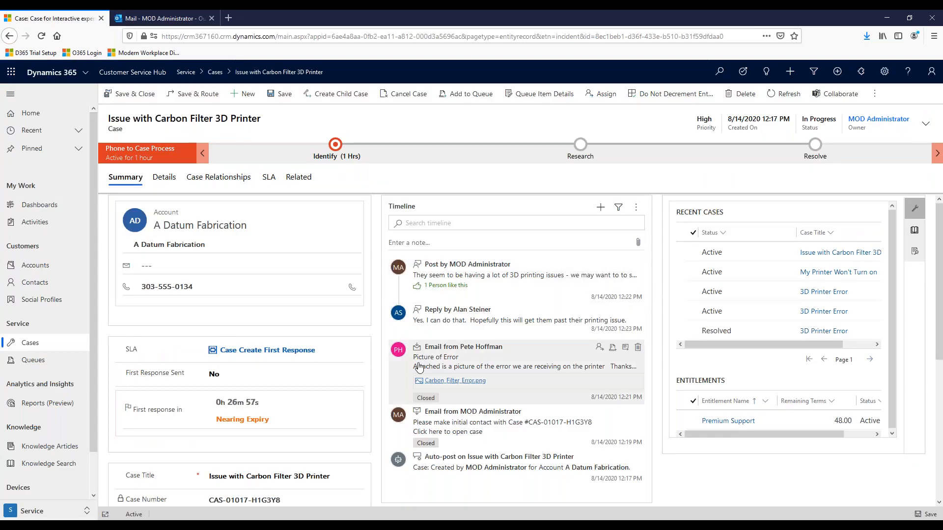
- Open the case's Premium Support entitlement and examine its terms, channel, products and contacts
{"action": "scroll", "coordinate": [268, 364], "scroll_direction": "down", "scroll_amount": 3}
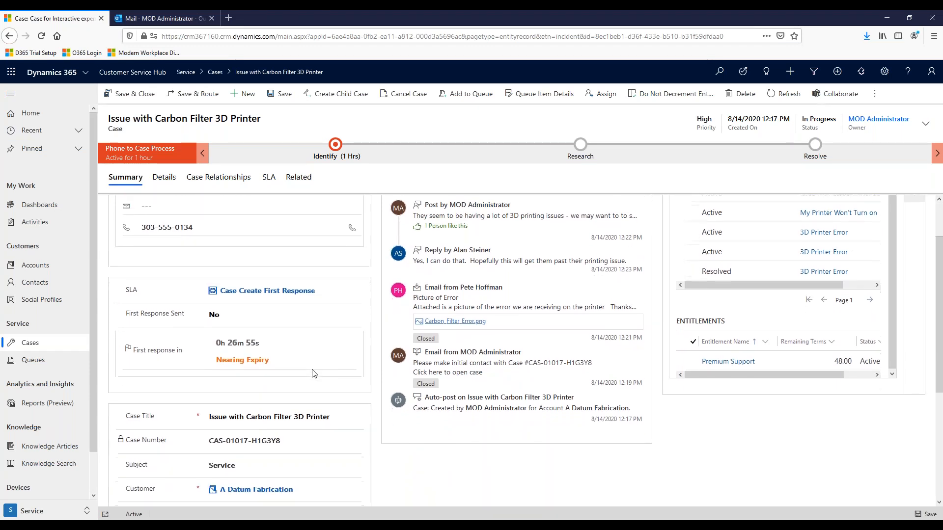
{"action": "scroll", "coordinate": [312, 375], "scroll_direction": "down", "scroll_amount": 2}
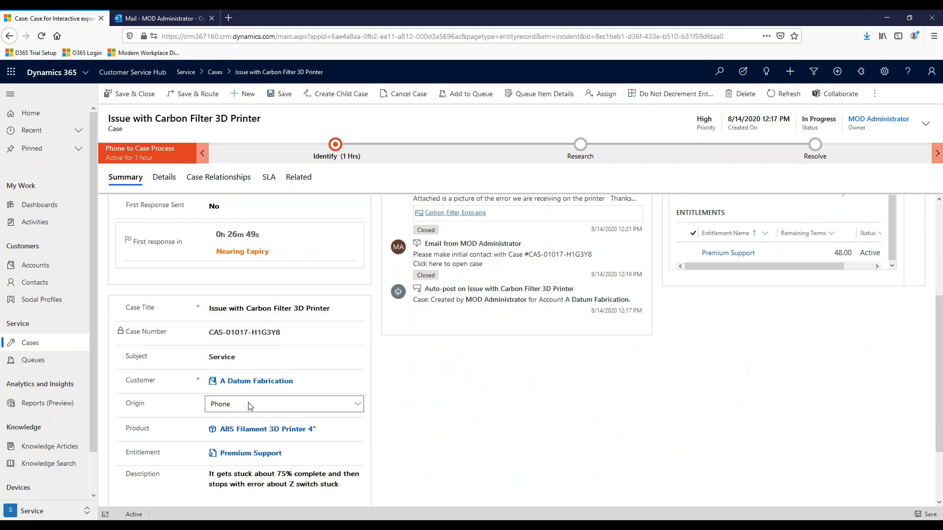
{"action": "scroll", "coordinate": [267, 435], "scroll_direction": "down", "scroll_amount": 2}
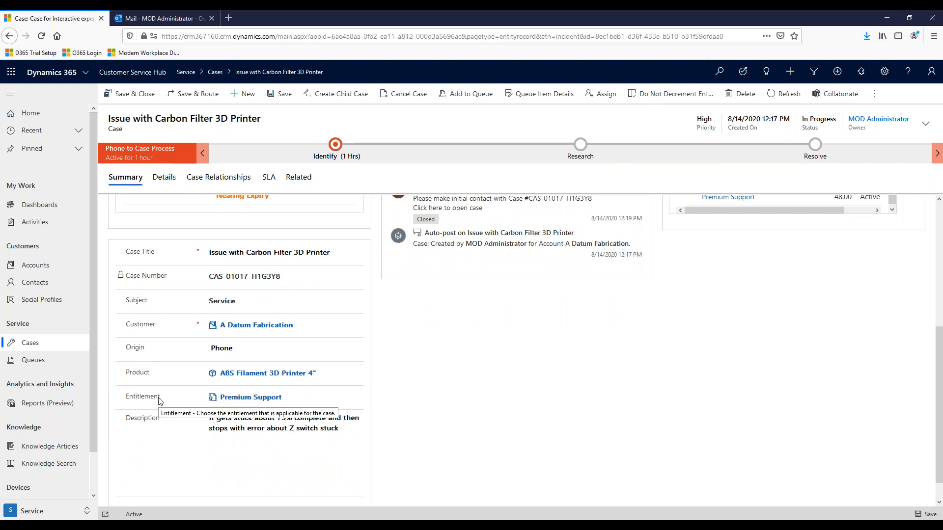
{"action": "left_click", "coordinate": [248, 399]}
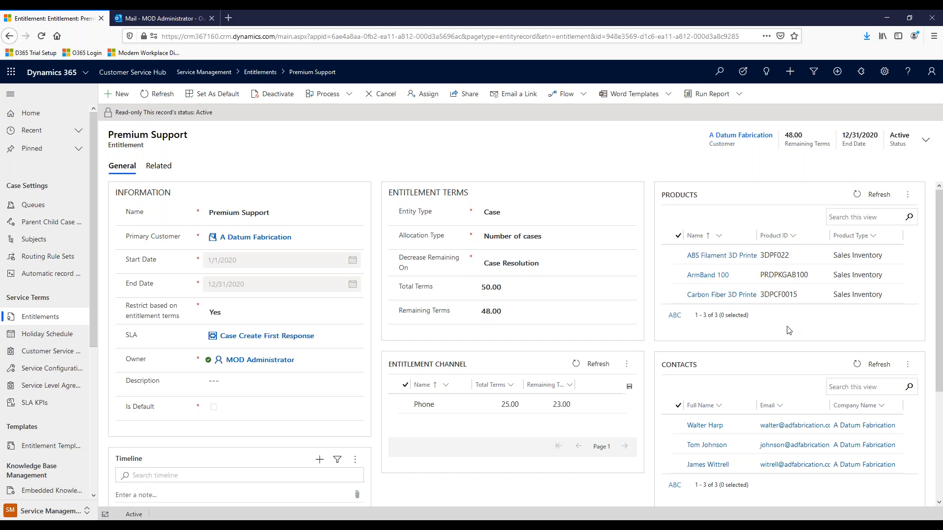
{"action": "scroll", "coordinate": [782, 374], "scroll_direction": "down", "scroll_amount": 1}
{"action": "scroll", "coordinate": [783, 374], "scroll_direction": "down", "scroll_amount": 1}
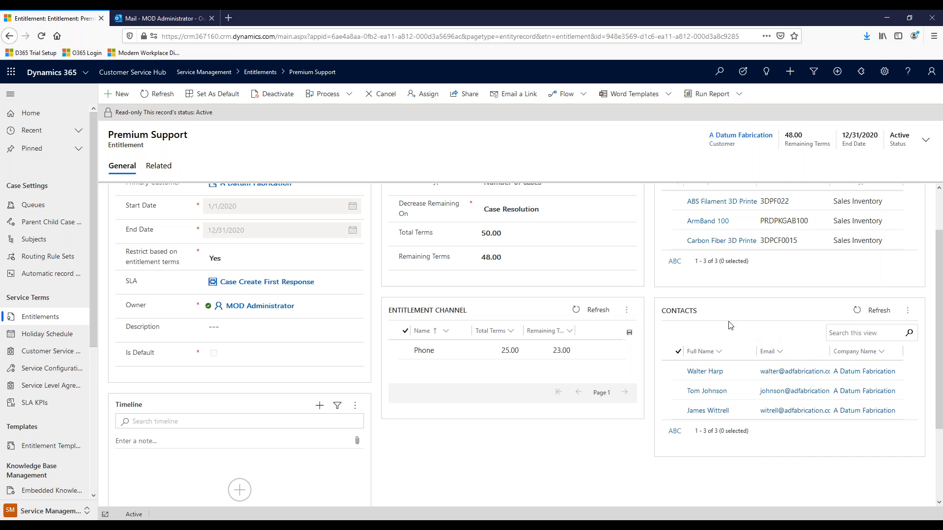
{"action": "scroll", "coordinate": [521, 342], "scroll_direction": "up", "scroll_amount": 2}
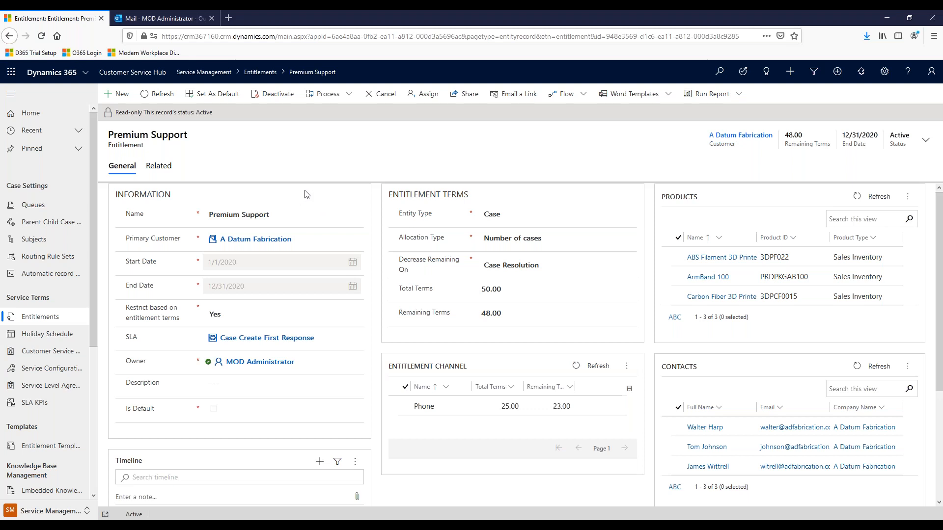
- Return to the Service area's case list and reopen the Issue with Carbon Filter 3D Printer case
{"action": "left_click", "coordinate": [10, 37]}
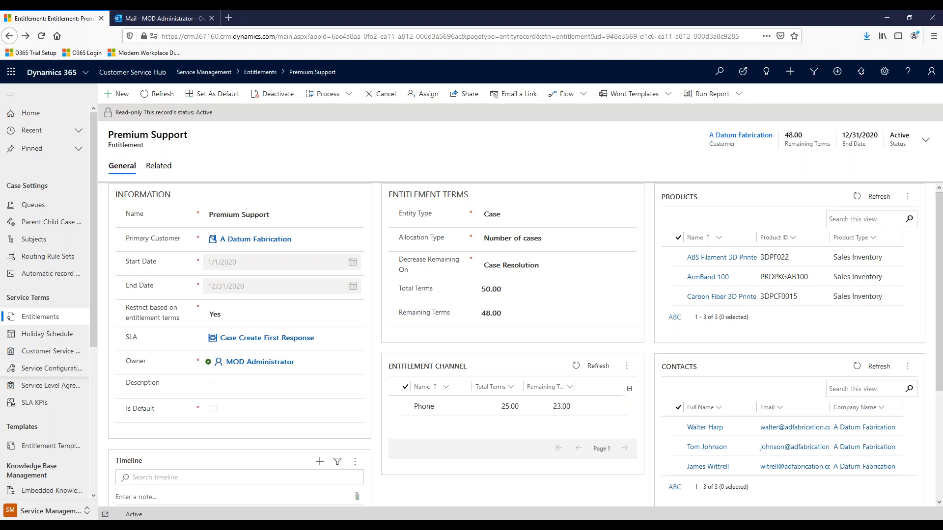
{"action": "left_click", "coordinate": [35, 511]}
{"action": "left_click", "coordinate": [40, 442]}
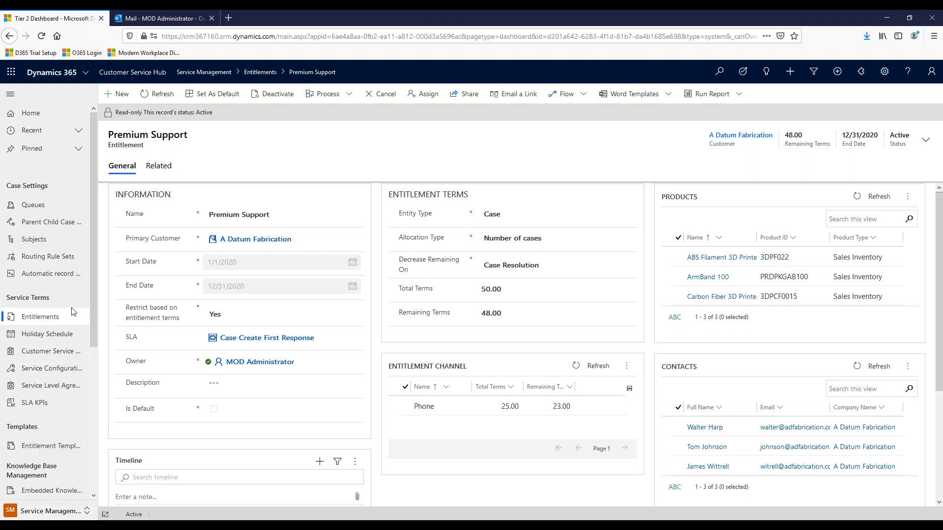
{"action": "left_click", "coordinate": [30, 342]}
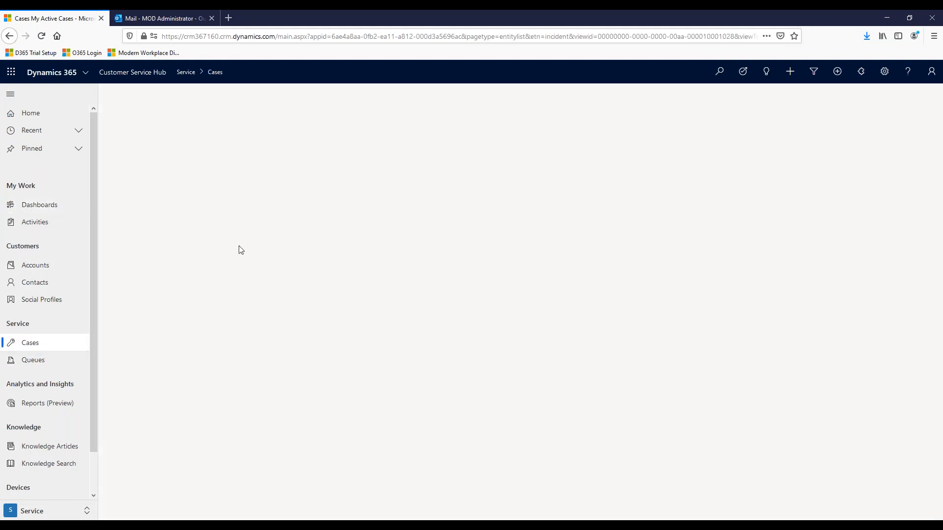
{"action": "left_click", "coordinate": [121, 316]}
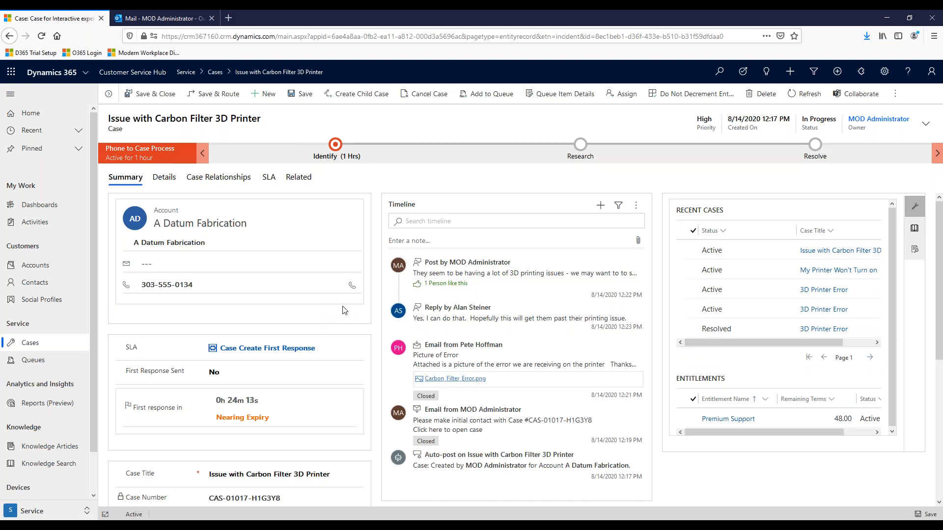
- View the Carbon_Filter_Error.png attachment from the case timeline, and expand the timeline post about the 3D printing issues
{"action": "scroll", "coordinate": [329, 319], "scroll_direction": "down", "scroll_amount": 3}
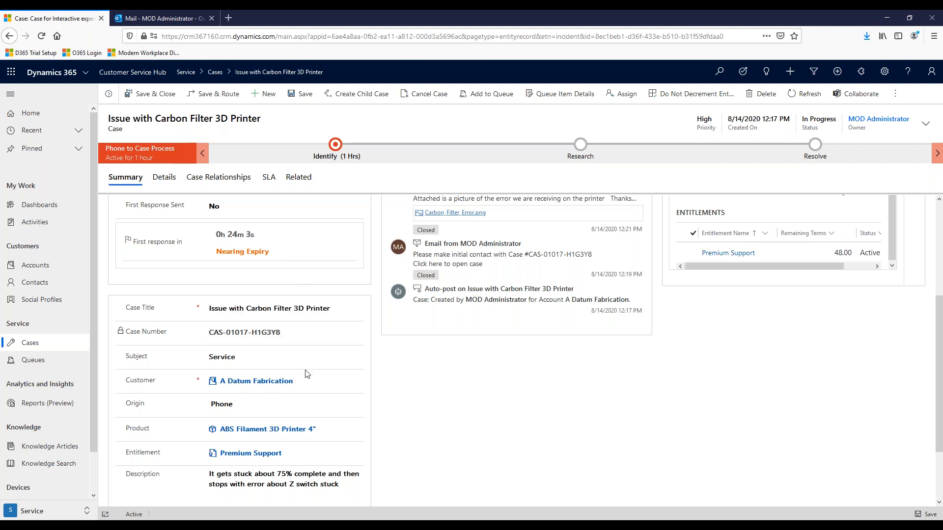
{"action": "scroll", "coordinate": [290, 393], "scroll_direction": "down", "scroll_amount": 2}
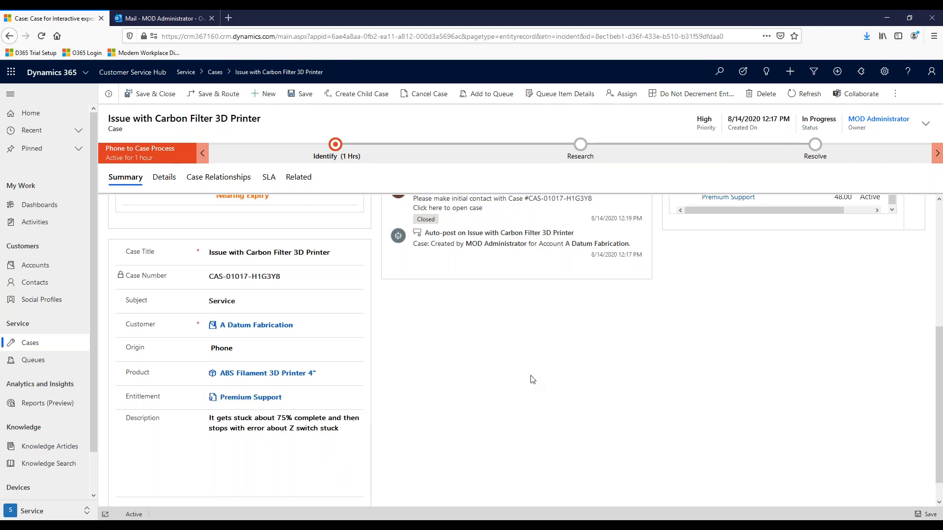
{"action": "scroll", "coordinate": [532, 379], "scroll_direction": "up", "scroll_amount": 5}
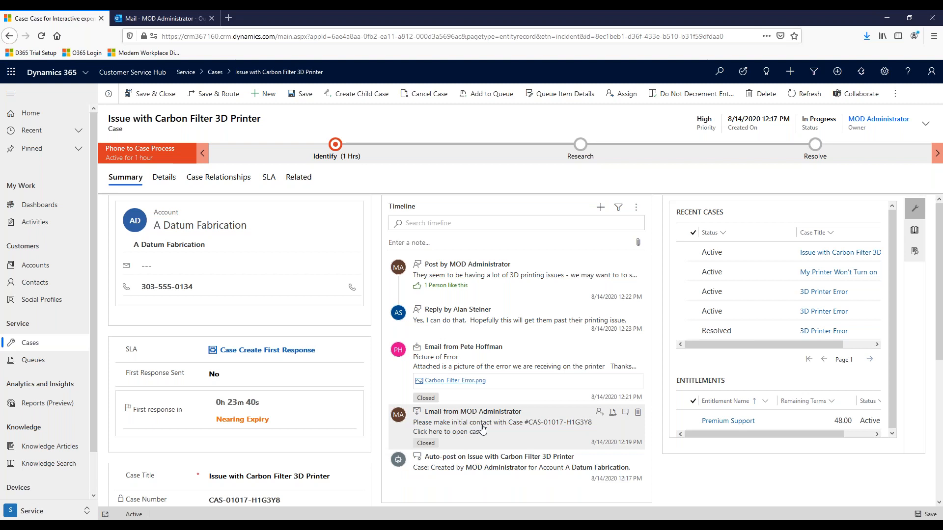
{"action": "left_click", "coordinate": [448, 382]}
{"action": "left_click", "coordinate": [507, 333]}
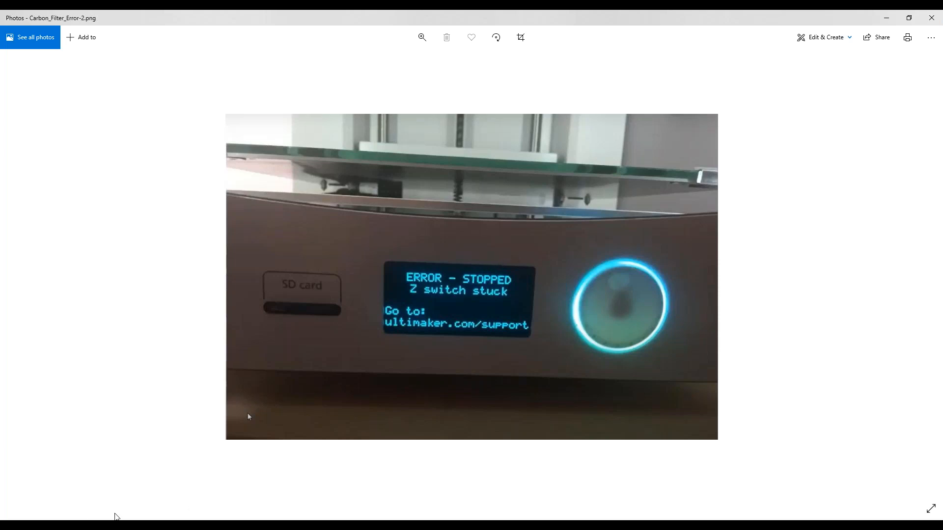
{"action": "mouse_move", "coordinate": [55, 525]}
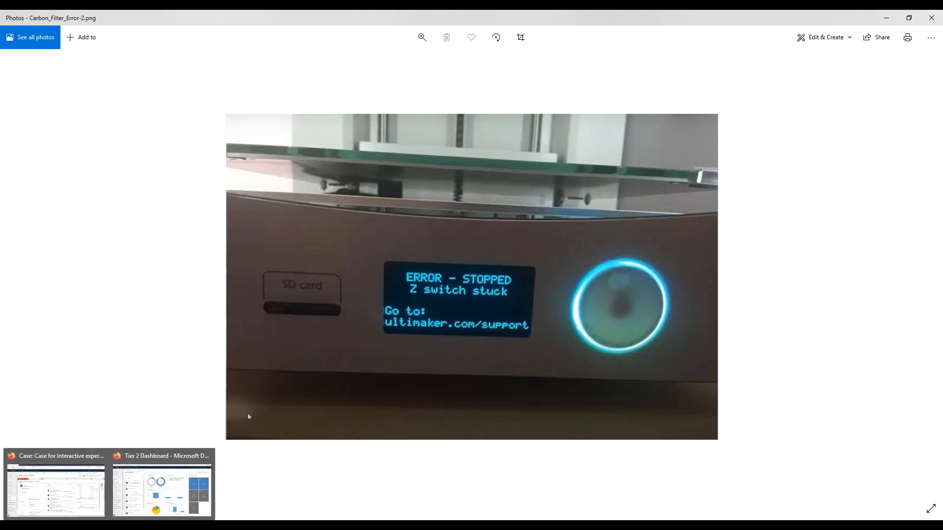
{"action": "left_click", "coordinate": [78, 507]}
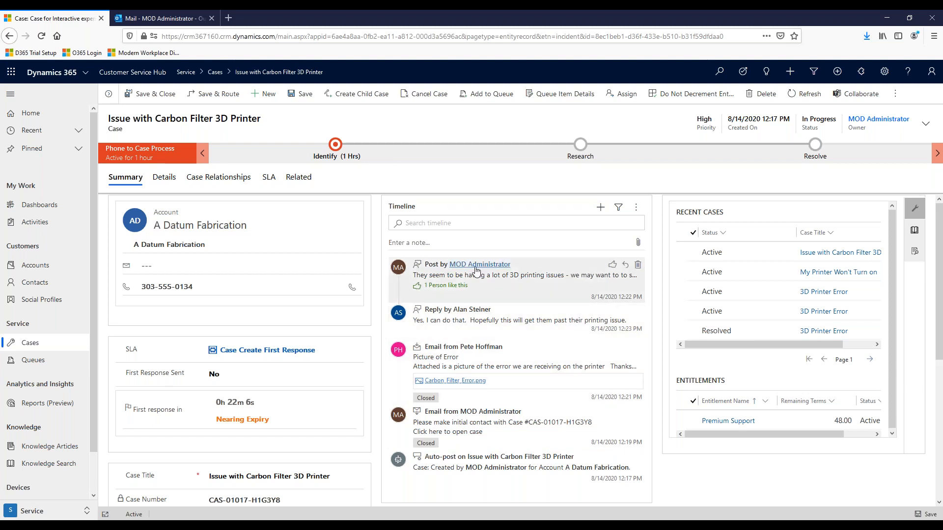
{"action": "left_click", "coordinate": [504, 279]}
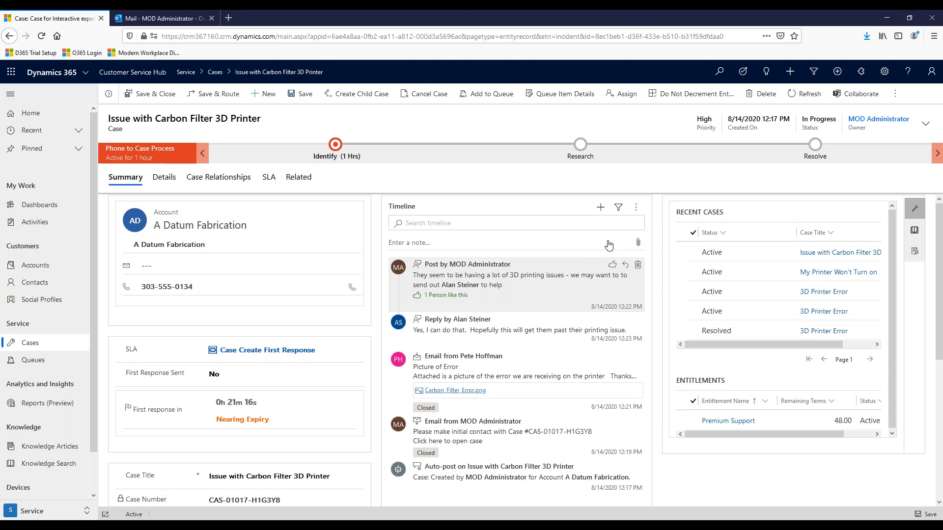
- Add a phone call activity to the case timeline with subject "follow up" and description "site visit is recommended", and save it
{"action": "left_click", "coordinate": [600, 208]}
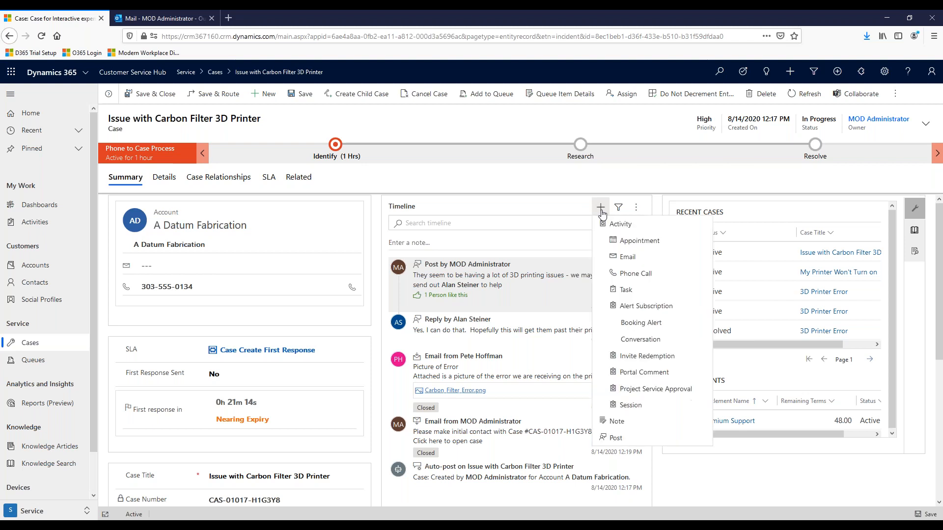
{"action": "left_click", "coordinate": [654, 276]}
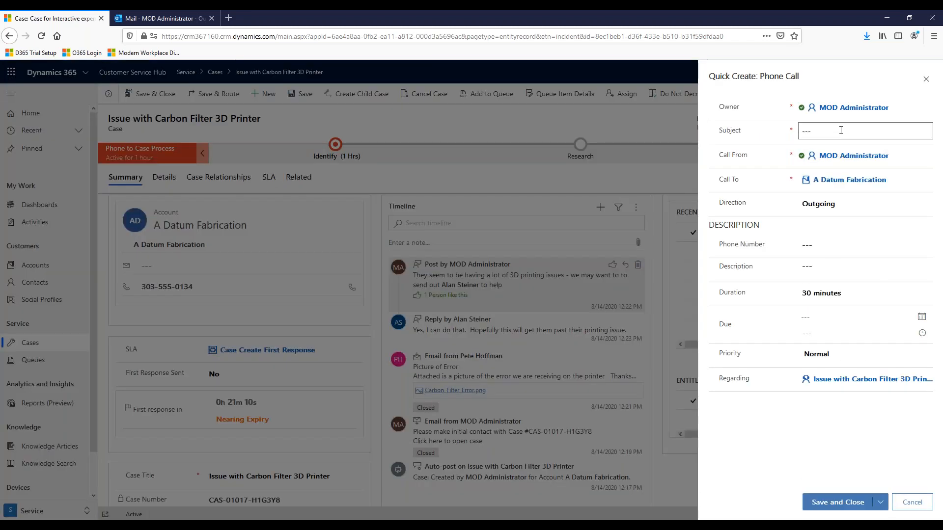
{"action": "left_click", "coordinate": [841, 129]}
{"action": "type", "text": "follow up"}
{"action": "left_click", "coordinate": [825, 269]}
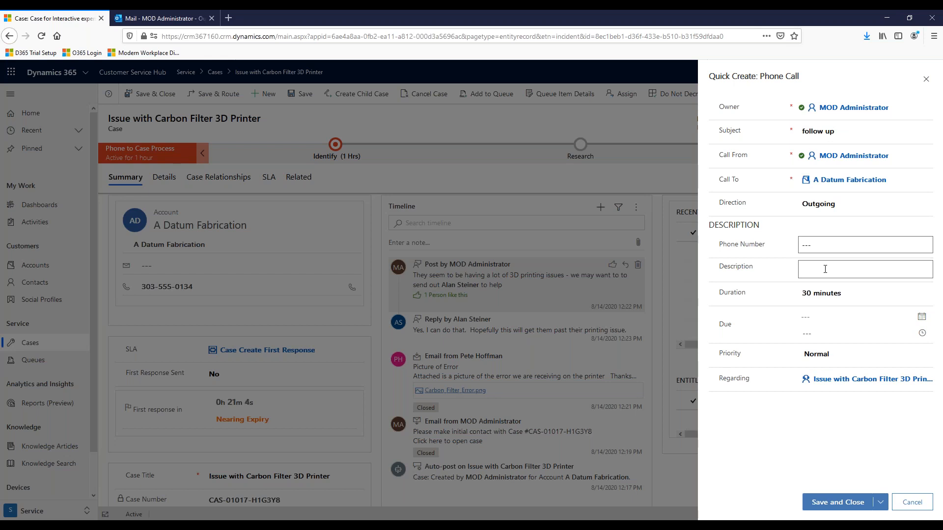
{"action": "type", "text": "site visit is recommended"}
{"action": "left_click", "coordinate": [838, 503]}
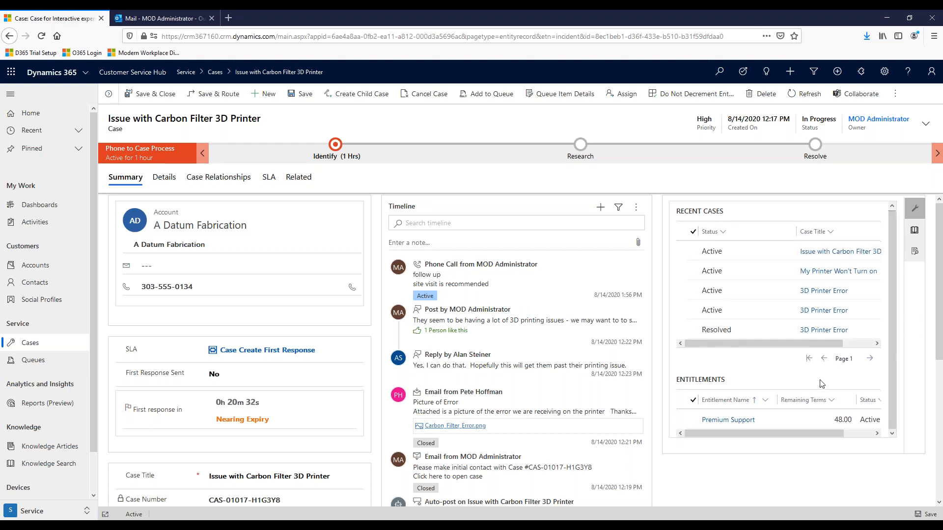
- Review the case details and examine the remaining terms and status of the Premium Support entitlement in the related list
{"action": "scroll", "coordinate": [314, 445], "scroll_direction": "down", "scroll_amount": 3}
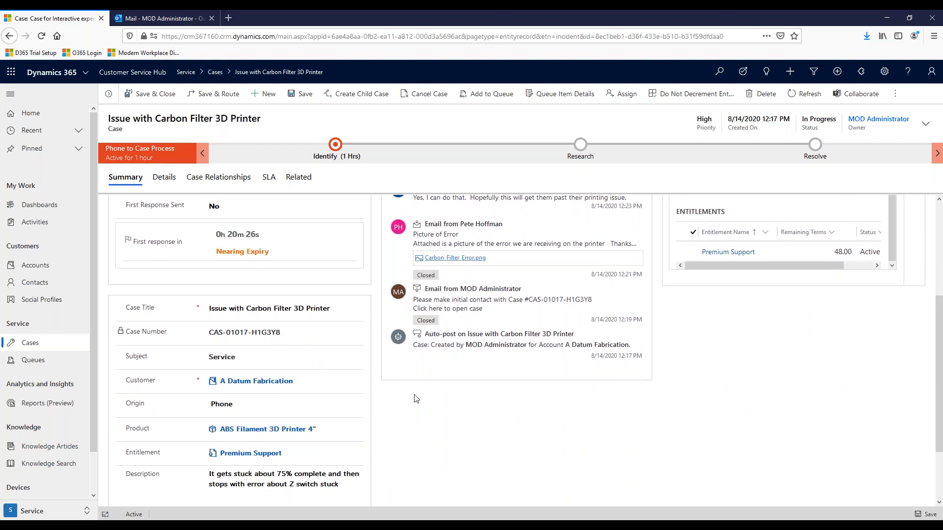
{"action": "scroll", "coordinate": [802, 280], "scroll_direction": "up", "scroll_amount": 4}
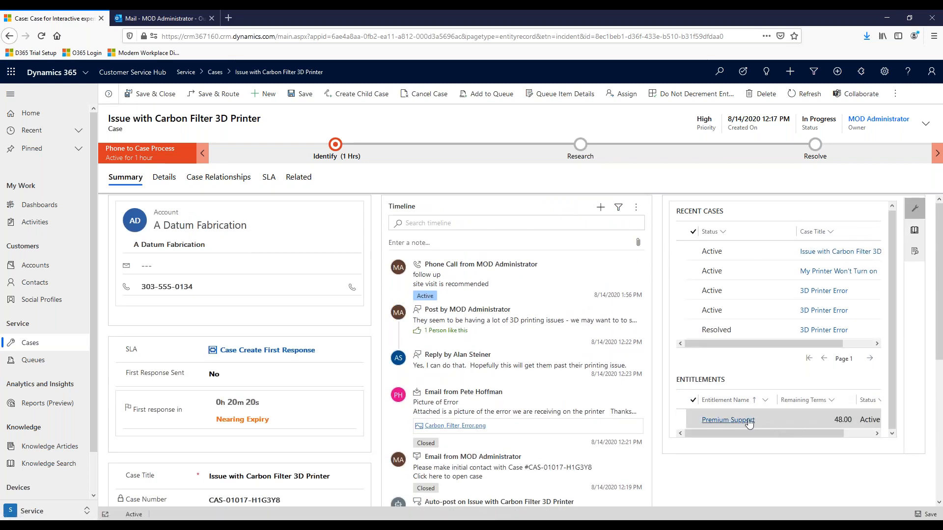
{"action": "left_click_drag", "start_coordinate": [791, 434], "coordinate": [820, 434]}
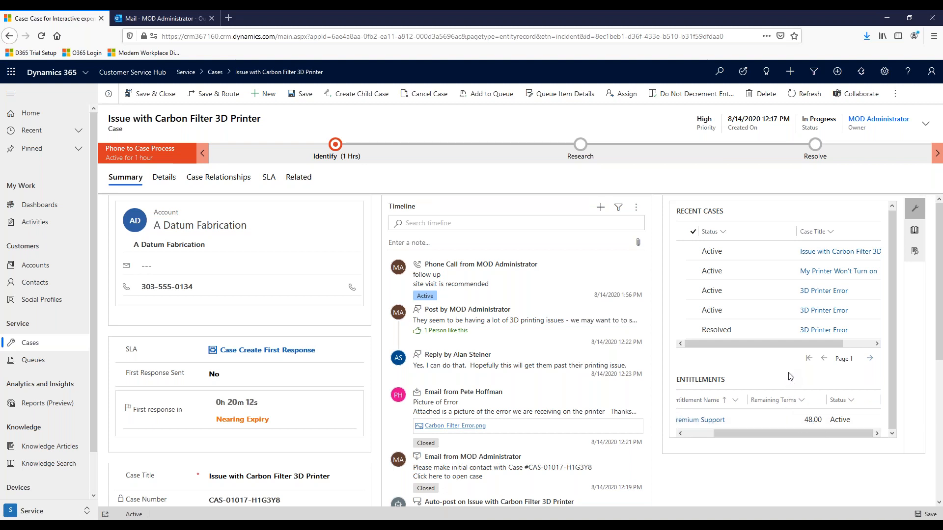
- Link the knowledge article "How to perform maintenance on 3D Printers?" to the case and check it among the associated knowledge records
{"action": "left_click", "coordinate": [914, 235]}
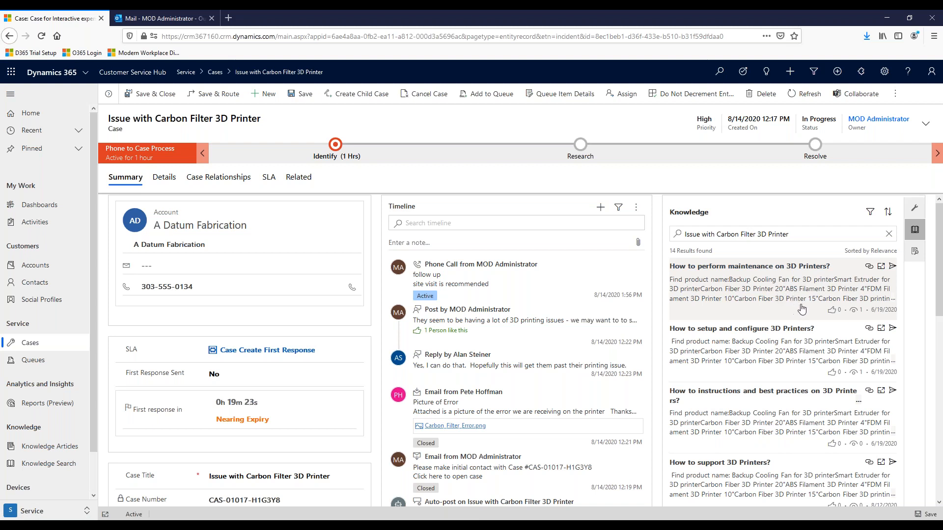
{"action": "left_click", "coordinate": [870, 267]}
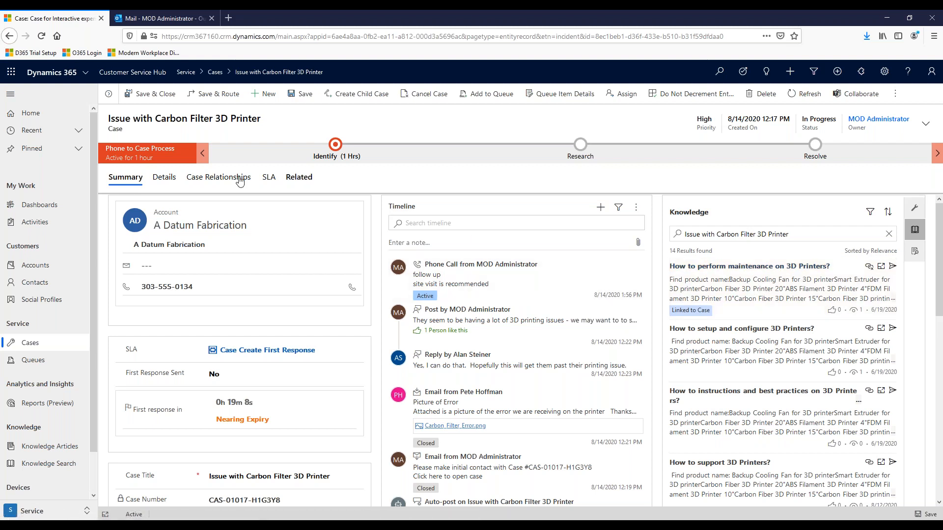
{"action": "left_click", "coordinate": [210, 182]}
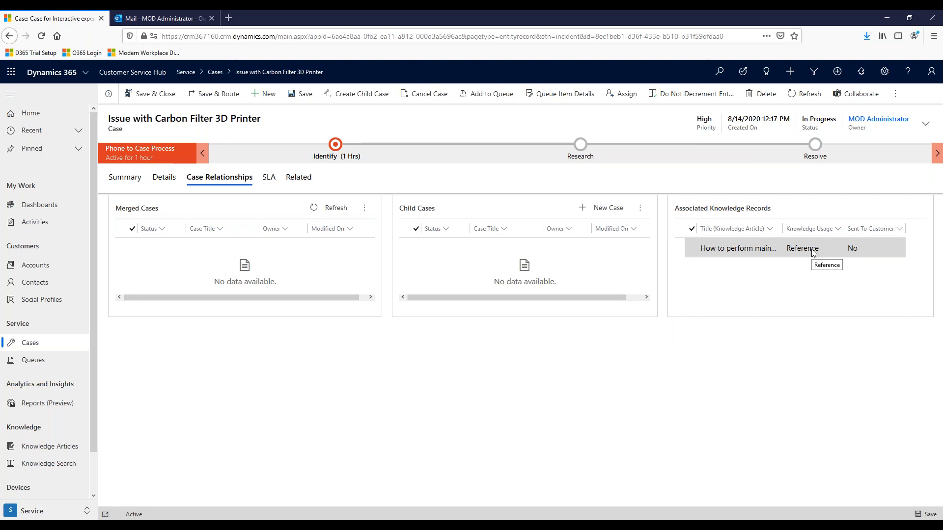
- Set First Response Sent to Yes on the case summary, save the case and review its first-response SLA status
{"action": "left_click", "coordinate": [127, 182]}
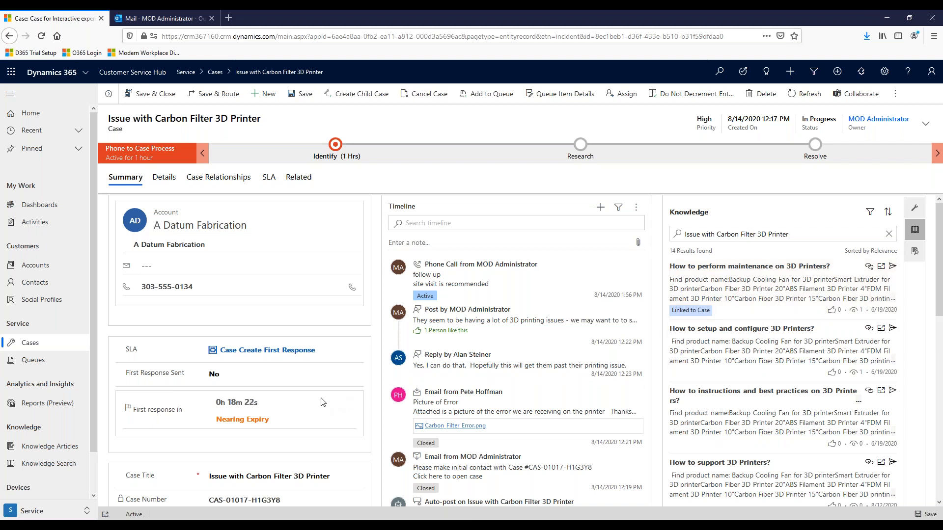
{"action": "scroll", "coordinate": [296, 400], "scroll_direction": "down", "scroll_amount": 1}
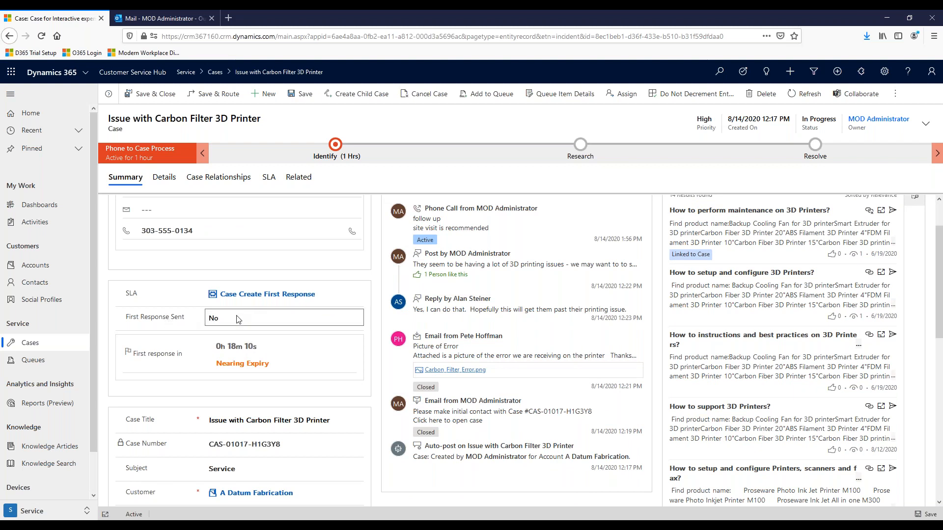
{"action": "left_click", "coordinate": [252, 322]}
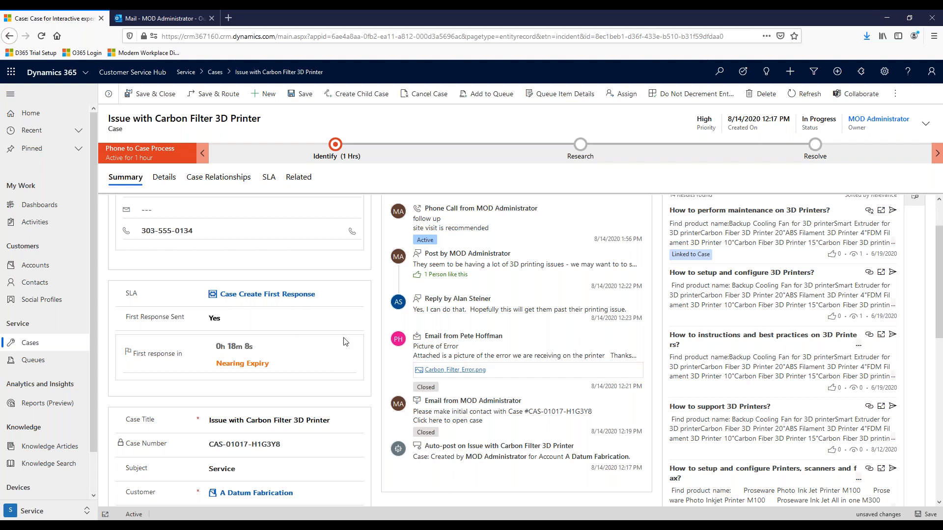
{"action": "left_click", "coordinate": [929, 515]}
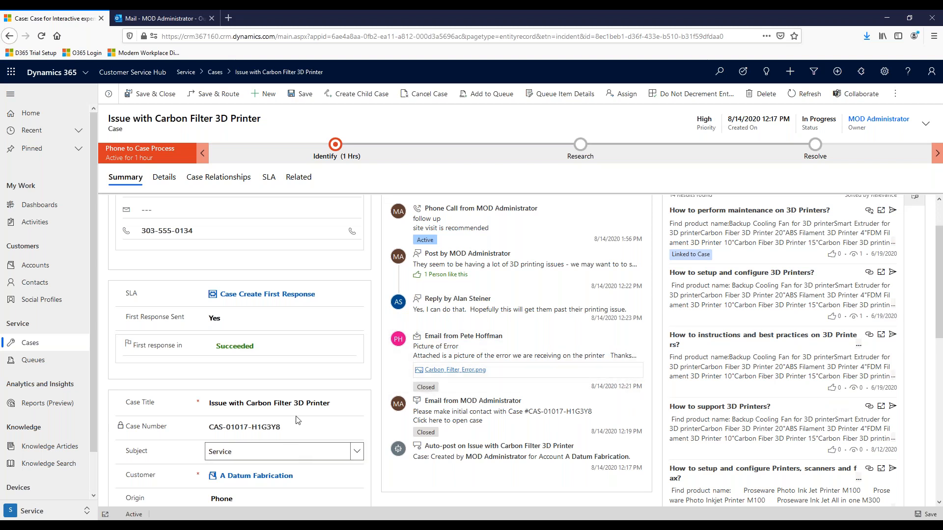
{"action": "scroll", "coordinate": [292, 359], "scroll_direction": "down", "scroll_amount": 2}
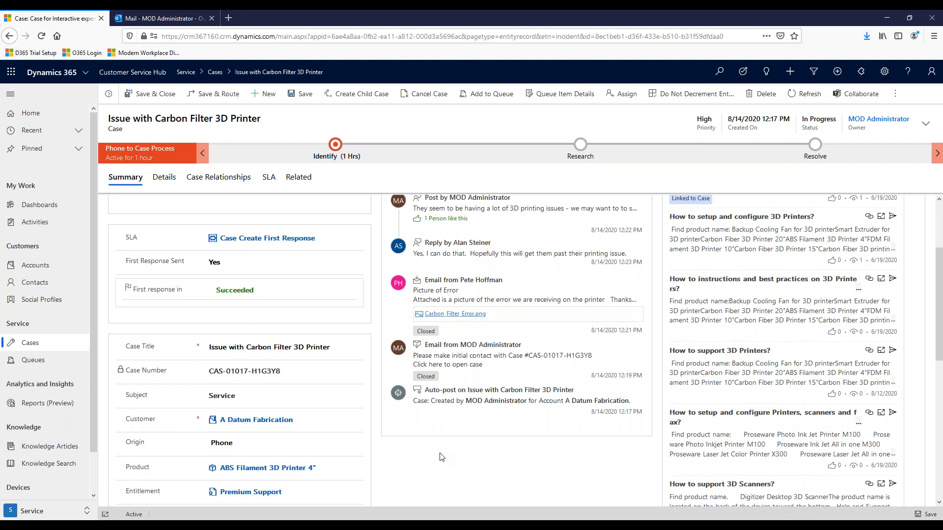
{"action": "scroll", "coordinate": [442, 457], "scroll_direction": "up", "scroll_amount": 4}
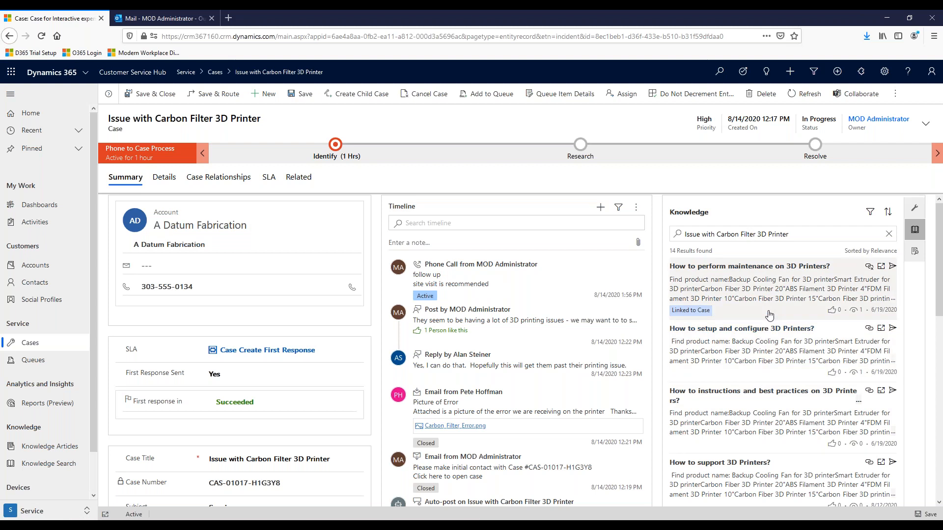
- Open the knowledge article "How to support 3D Printers?" and examine its content in designer, HTML and preview form
{"action": "left_click", "coordinate": [56, 452]}
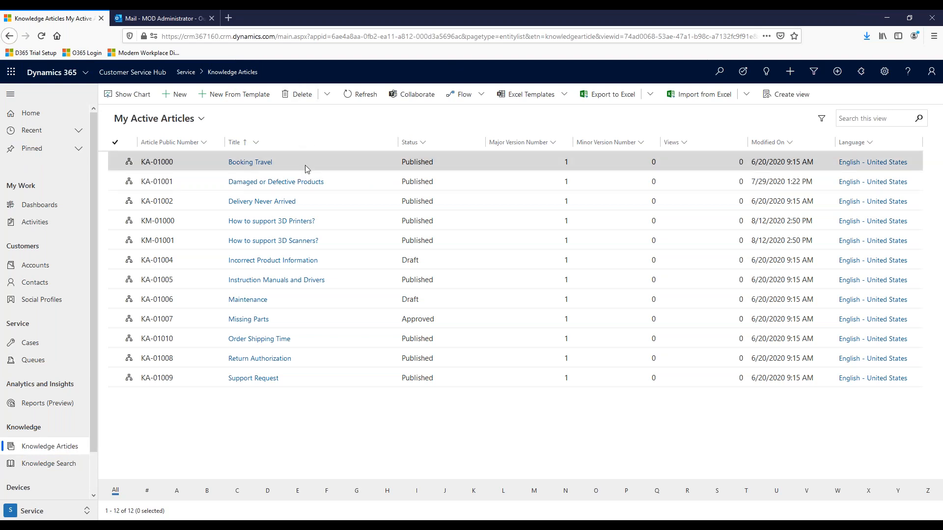
{"action": "left_click", "coordinate": [274, 227]}
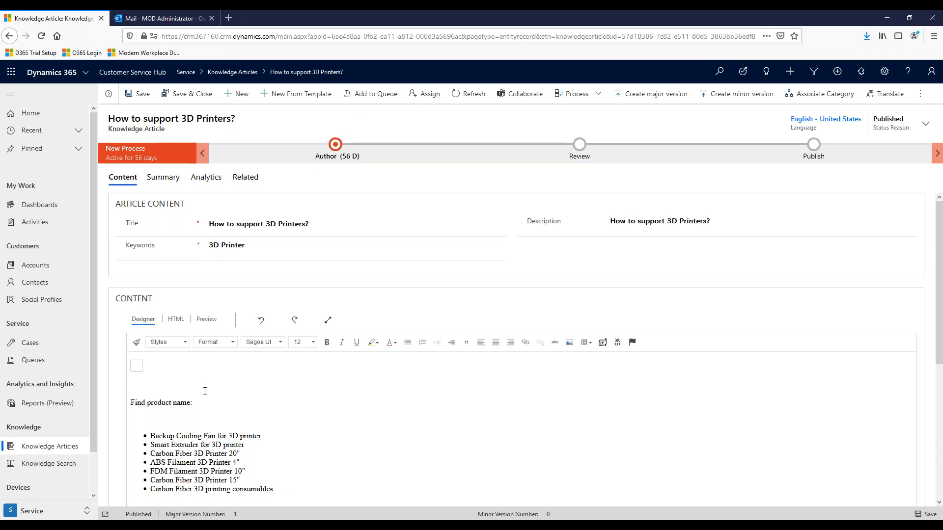
{"action": "scroll", "coordinate": [197, 383], "scroll_direction": "down", "scroll_amount": 2}
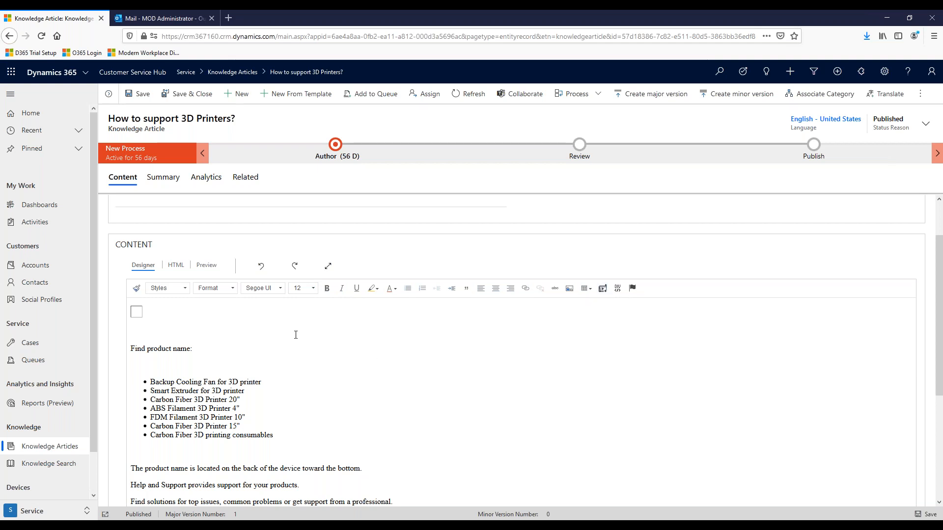
{"action": "left_click", "coordinate": [177, 267]}
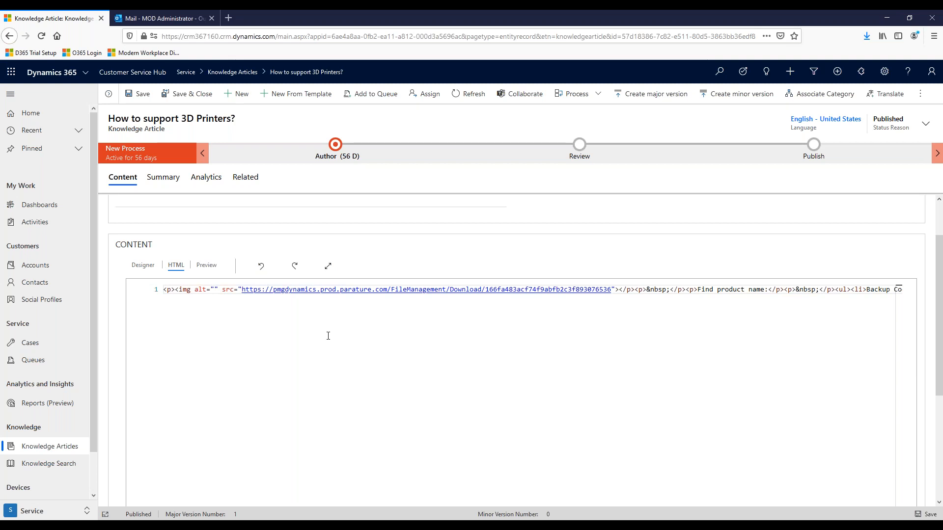
{"action": "left_click", "coordinate": [208, 266]}
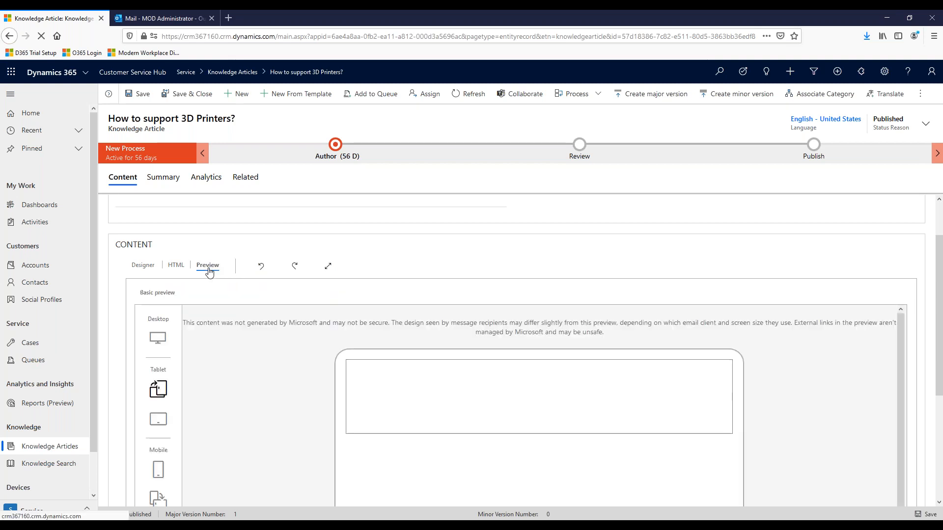
{"action": "scroll", "coordinate": [246, 392], "scroll_direction": "down", "scroll_amount": 1}
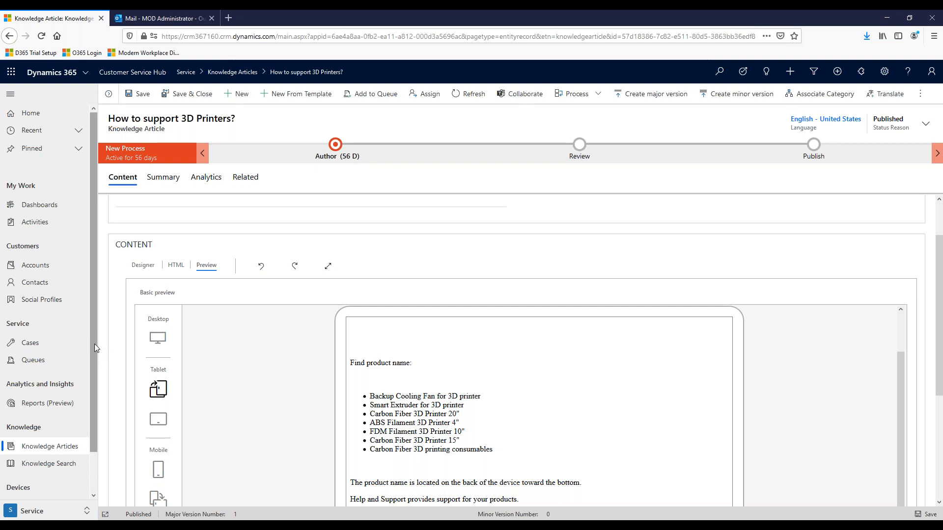
- Switch to the Service Management area and look over its case settings, service terms, templates and knowledge base options
{"action": "left_click", "coordinate": [58, 515]}
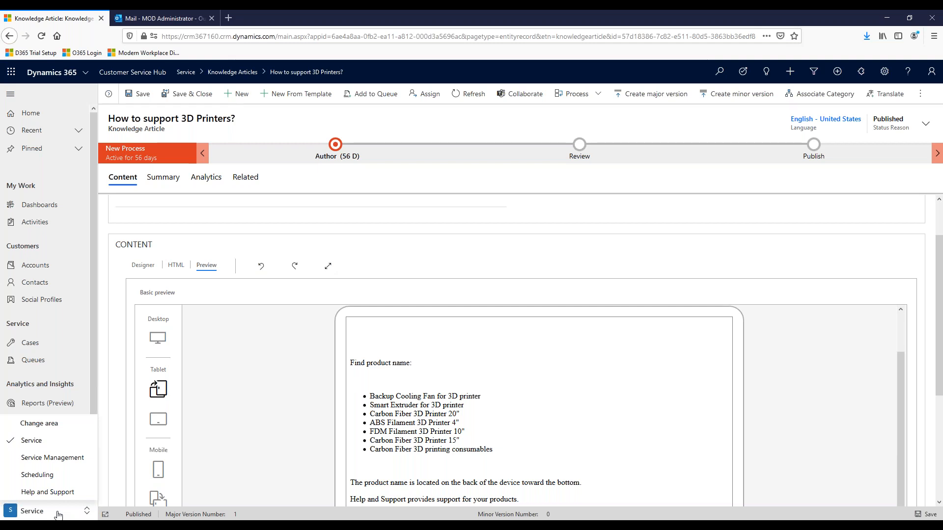
{"action": "left_click", "coordinate": [53, 457]}
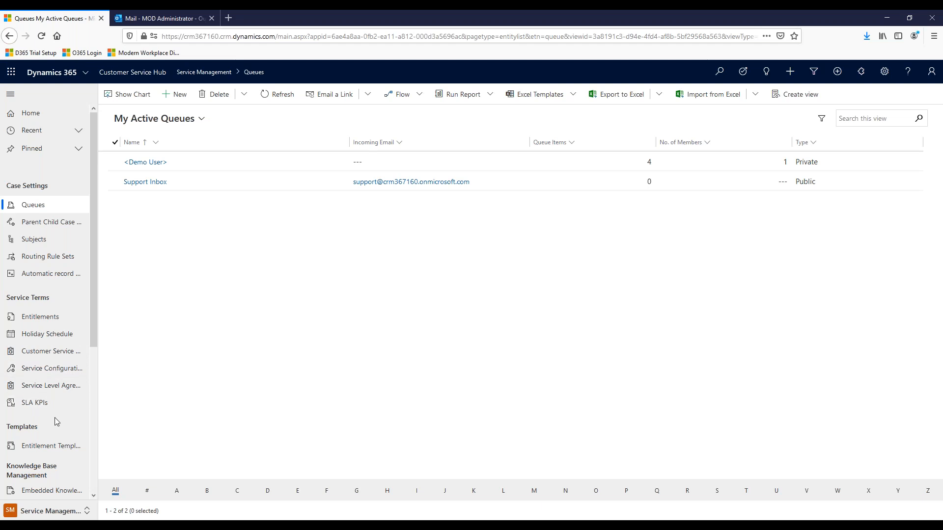
{"action": "scroll", "coordinate": [55, 421], "scroll_direction": "down", "scroll_amount": 2}
{"action": "scroll", "coordinate": [55, 420], "scroll_direction": "down", "scroll_amount": 2}
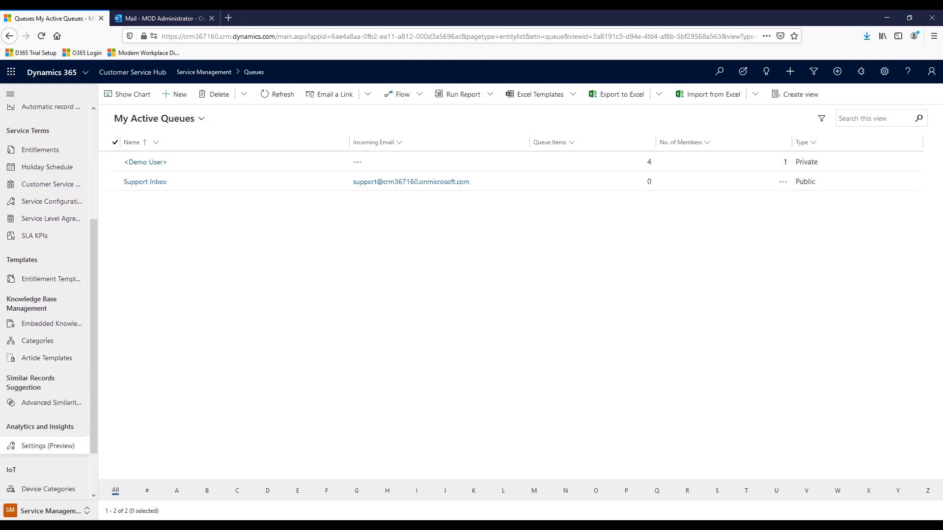
{"action": "scroll", "coordinate": [59, 443], "scroll_direction": "up", "scroll_amount": 3}
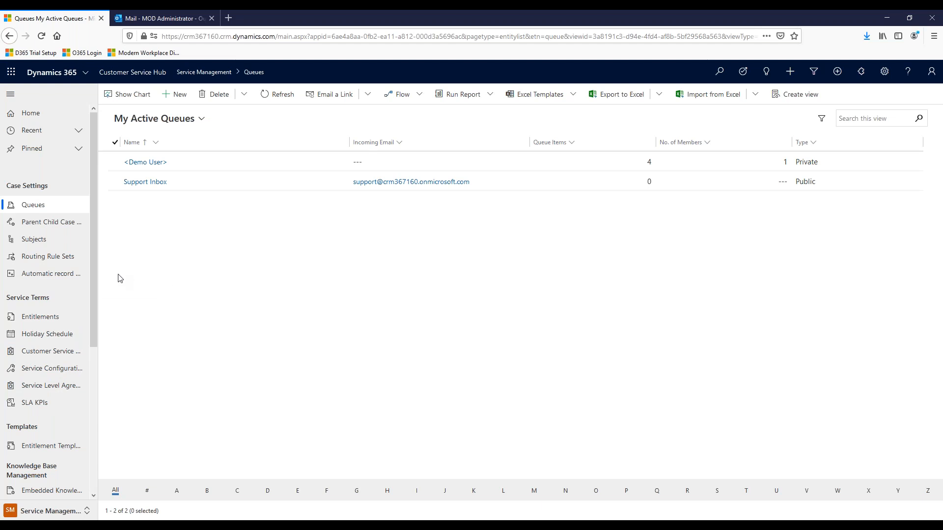
- List the automatic record creation and update rules, view the Support Inbox queue that the rule monitors, and return to the list
{"action": "left_click", "coordinate": [32, 276]}
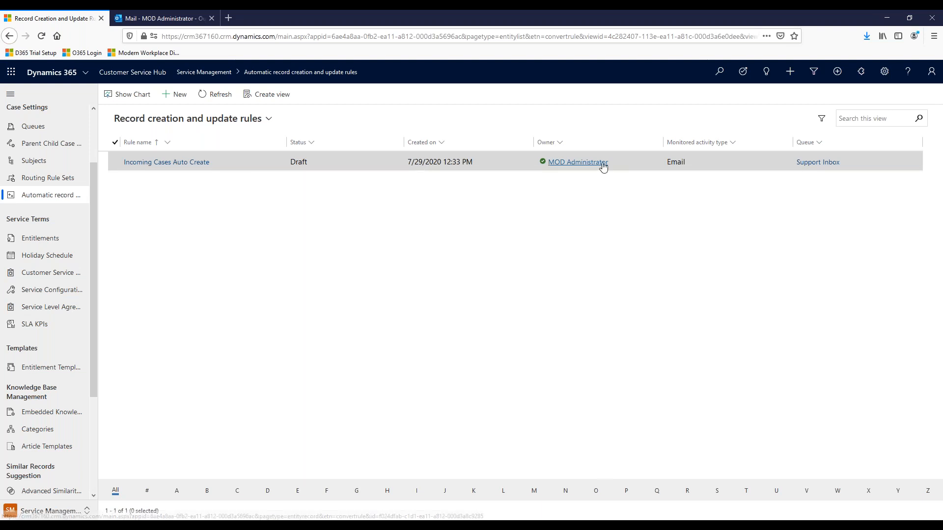
{"action": "left_click", "coordinate": [816, 163]}
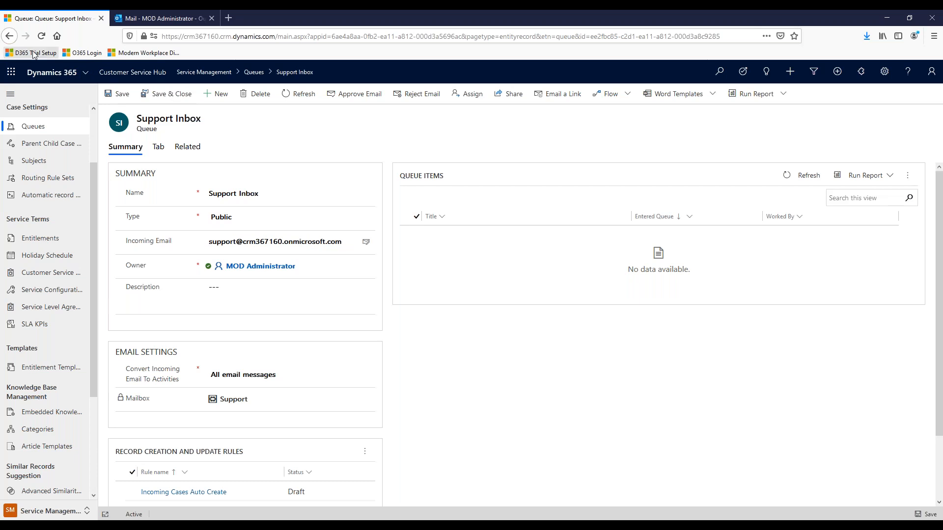
{"action": "left_click", "coordinate": [9, 36]}
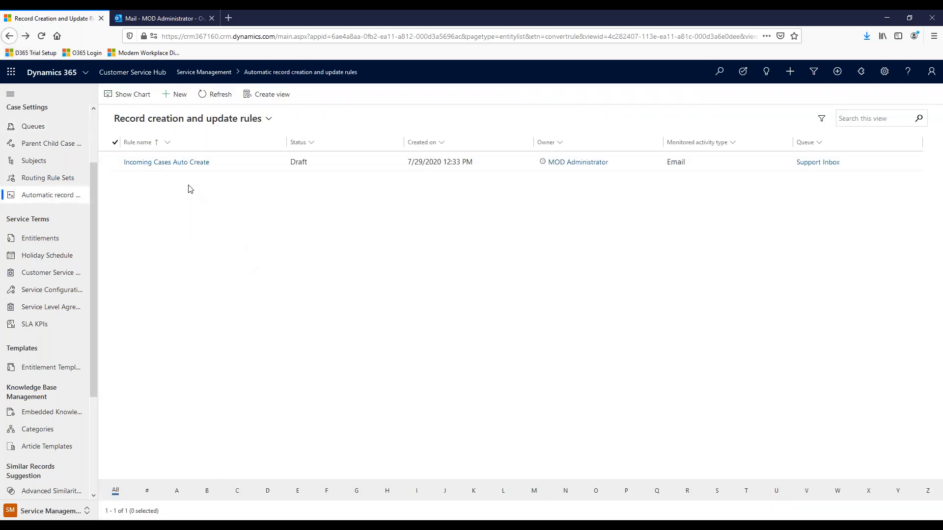
- Open the Incoming Cases Auto Create rule and examine its basic details and the advanced settings applied before evaluating conditions
{"action": "left_click", "coordinate": [160, 167]}
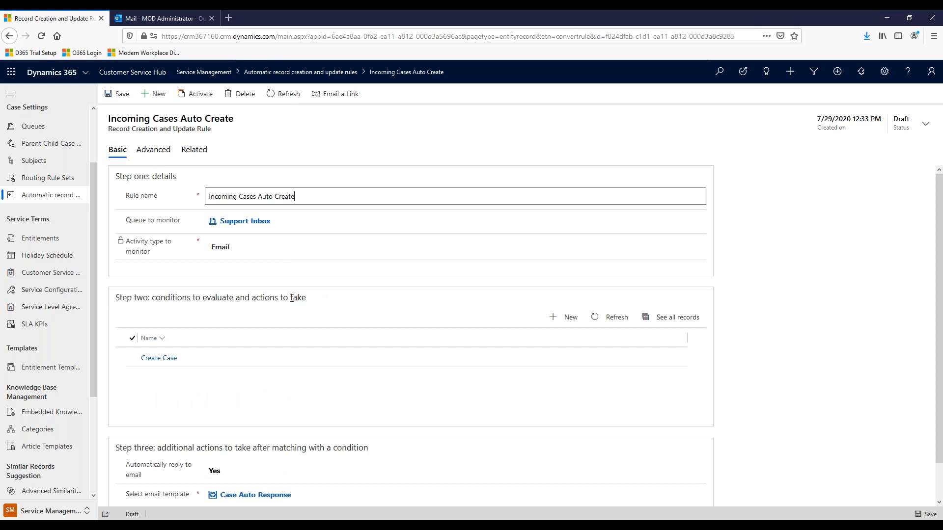
{"action": "left_click", "coordinate": [150, 154]}
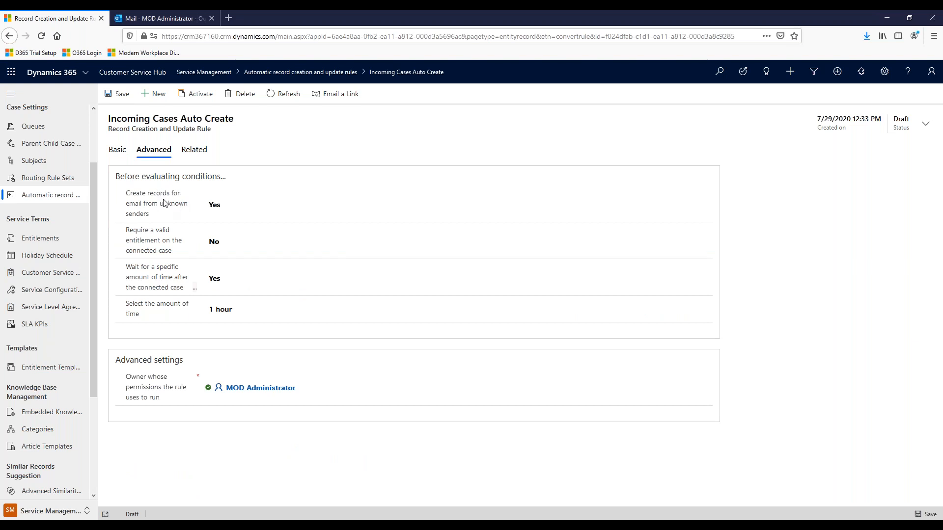
{"action": "mouse_move", "coordinate": [164, 206]}
{"action": "mouse_move", "coordinate": [168, 250]}
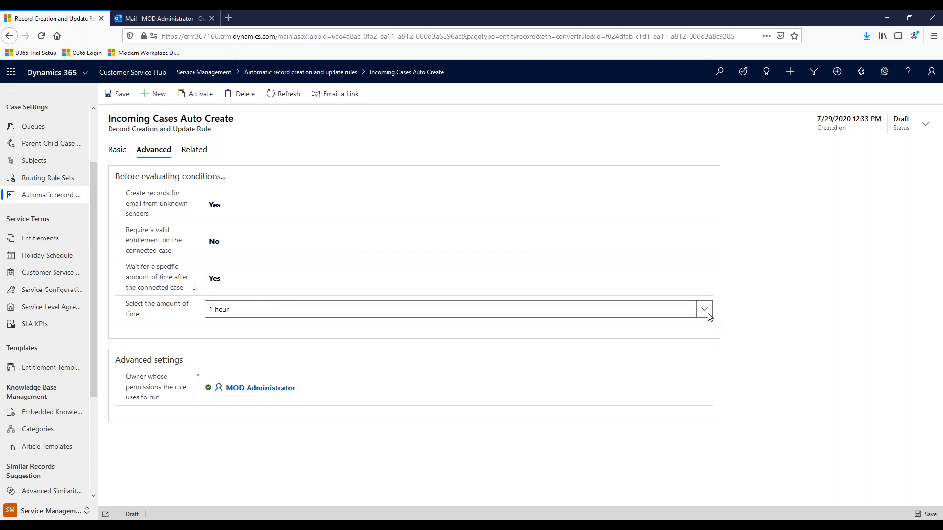
- Set the rule's wait time to 3 hours and switch waiting for a specific amount of time after the connected case to No
{"action": "left_click", "coordinate": [709, 315]}
{"action": "scroll", "coordinate": [310, 388], "scroll_direction": "down", "scroll_amount": 1}
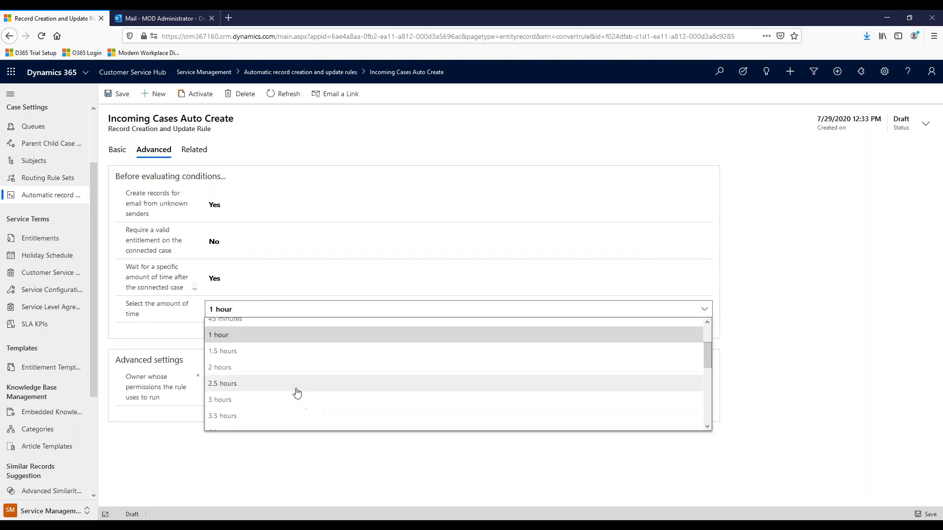
{"action": "left_click", "coordinate": [295, 399]}
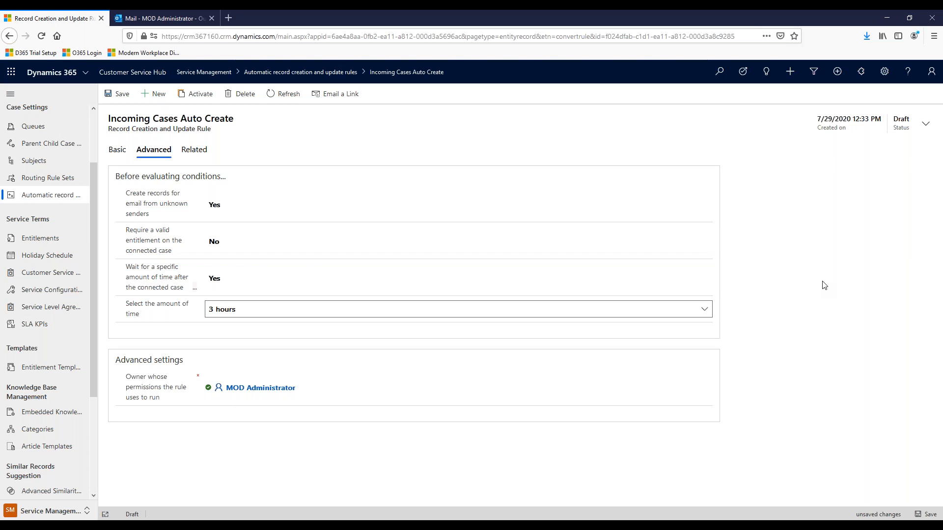
{"action": "left_click", "coordinate": [249, 280]}
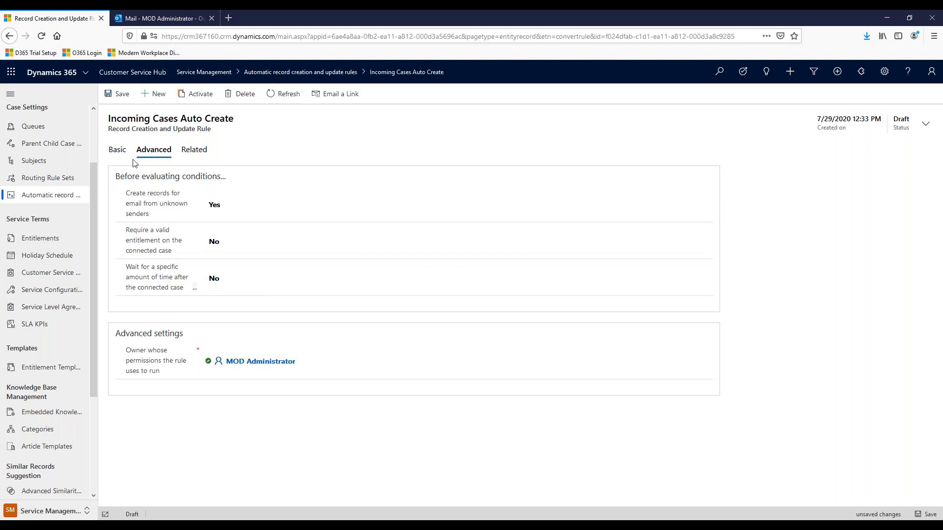
- Review the rule's basic conditions and email auto-response settings, and open the Create Case condition
{"action": "left_click", "coordinate": [116, 150]}
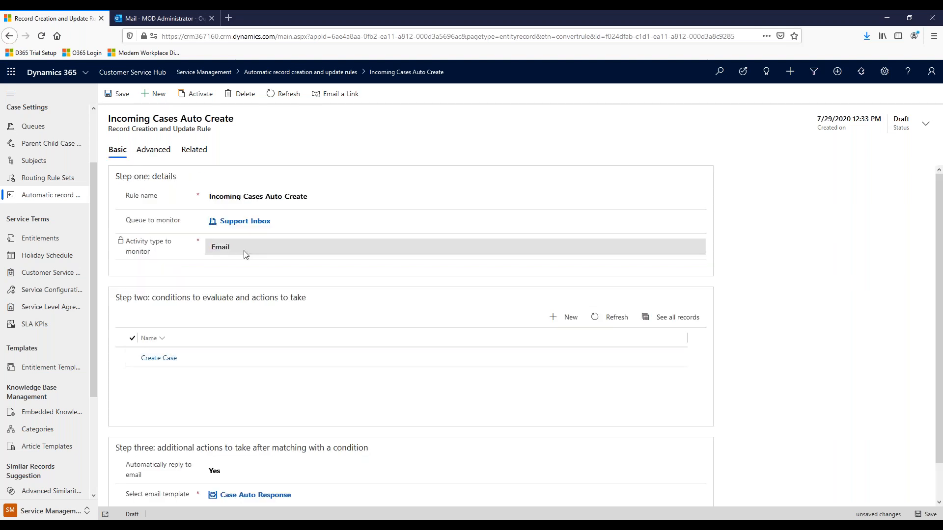
{"action": "scroll", "coordinate": [316, 327], "scroll_direction": "down", "scroll_amount": 1}
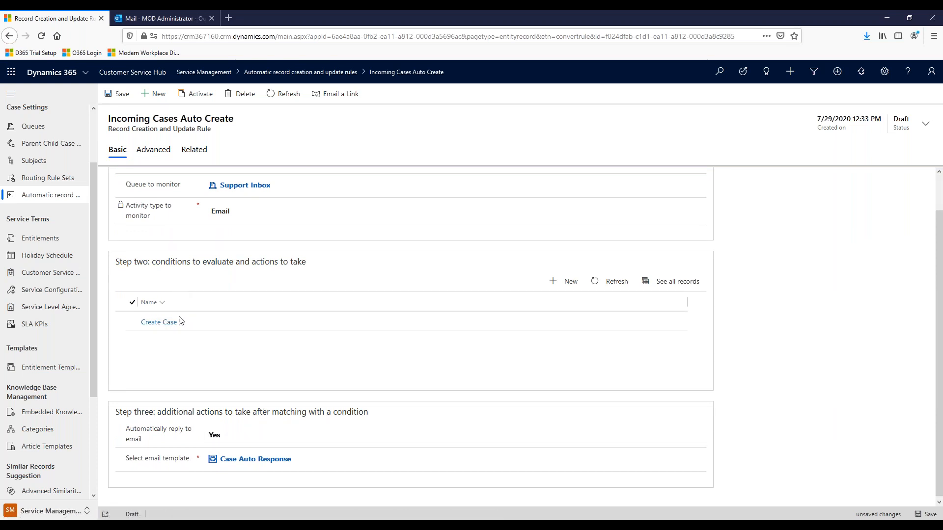
{"action": "scroll", "coordinate": [173, 236], "scroll_direction": "up", "scroll_amount": 1}
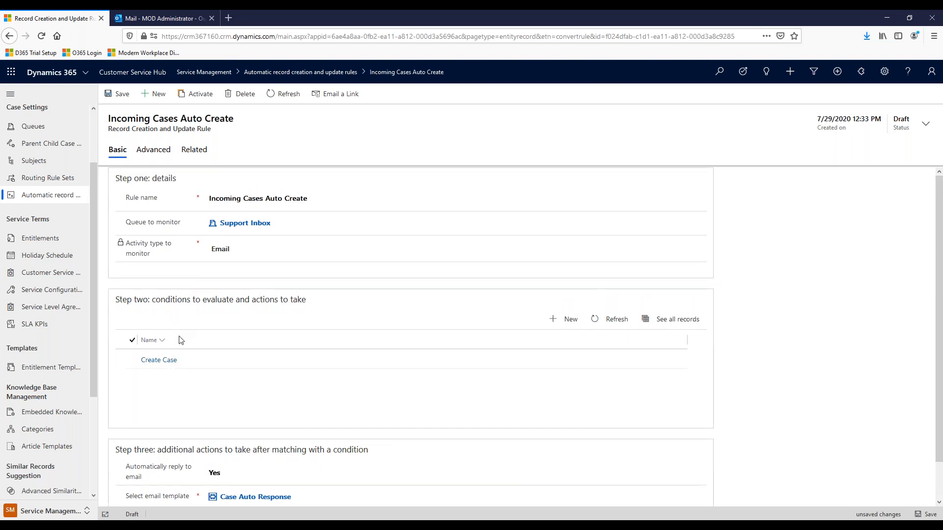
{"action": "left_click", "coordinate": [164, 361]}
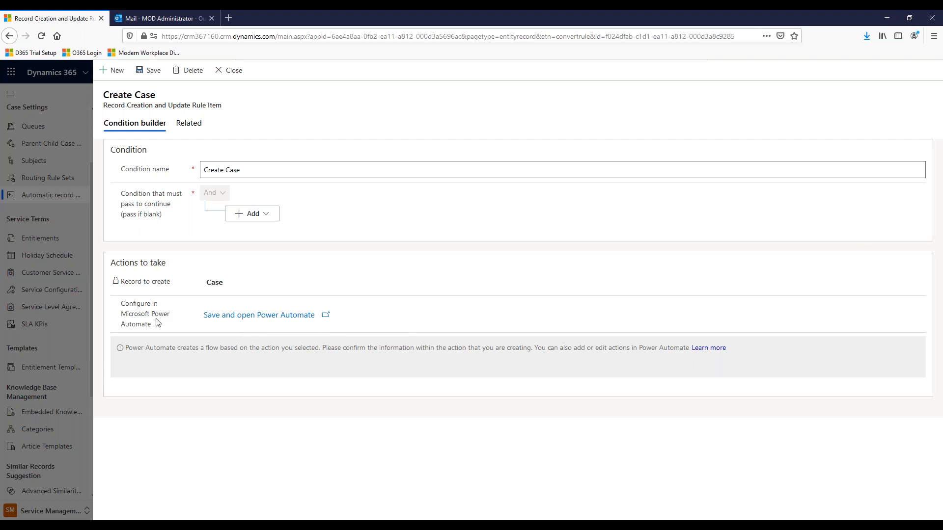
- Save the condition and open its flow in Power Automate, expanding the "Create a record" step to examine its case field mappings
{"action": "left_click", "coordinate": [252, 319]}
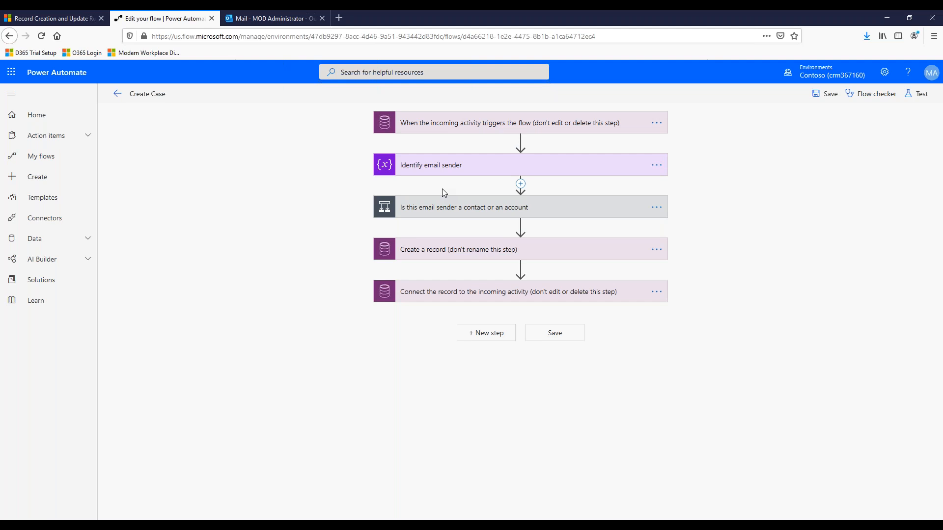
{"action": "left_click", "coordinate": [468, 257]}
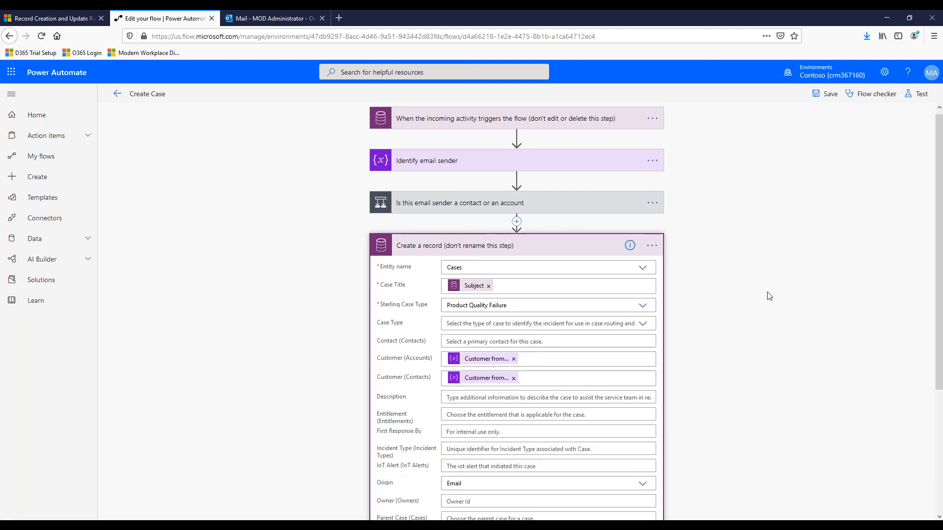
{"action": "scroll", "coordinate": [769, 296], "scroll_direction": "down", "scroll_amount": 2}
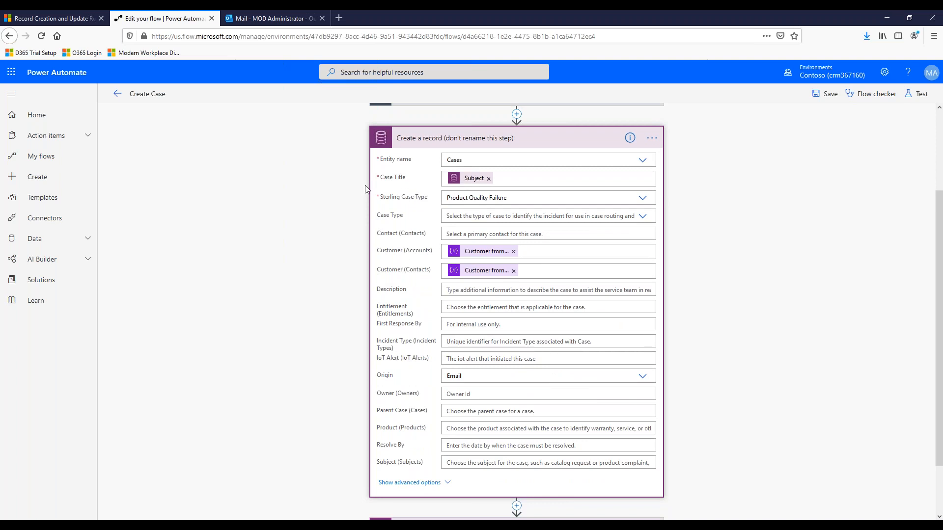
- Try Problem as the Case Type in the flow's "Create a record" step
{"action": "mouse_move", "coordinate": [477, 184]}
{"action": "mouse_move", "coordinate": [486, 273]}
{"action": "left_click", "coordinate": [635, 219]}
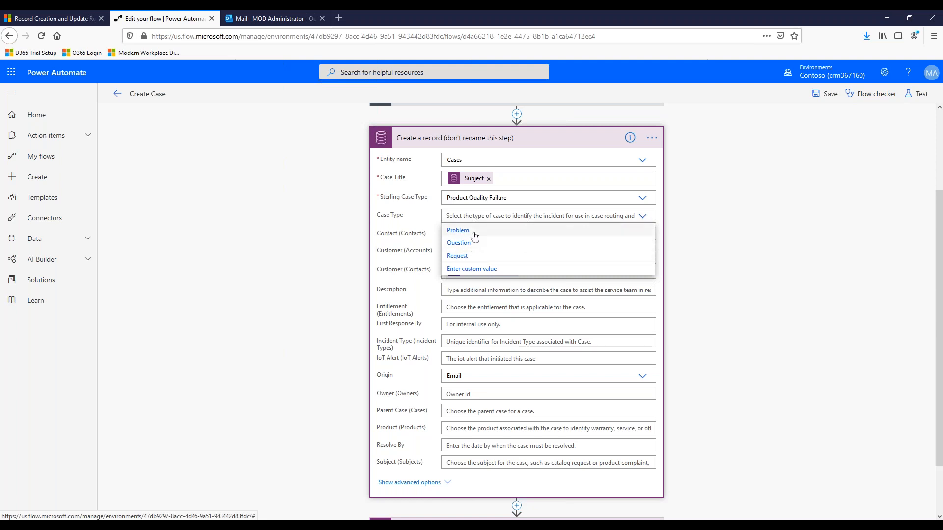
{"action": "left_click", "coordinate": [474, 233]}
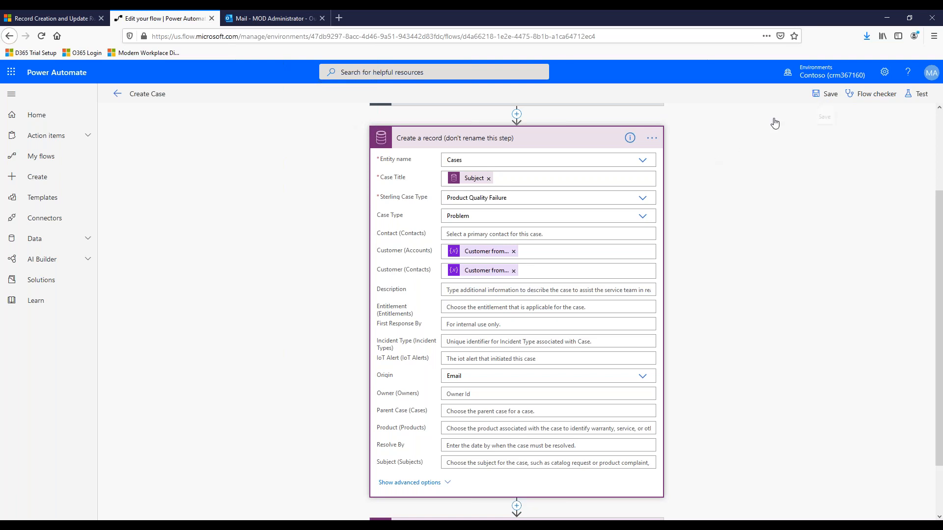
- Leave the flow without saving, close the Create Case condition, and review the rule's details, conditions and email auto-response settings
{"action": "left_click", "coordinate": [213, 20]}
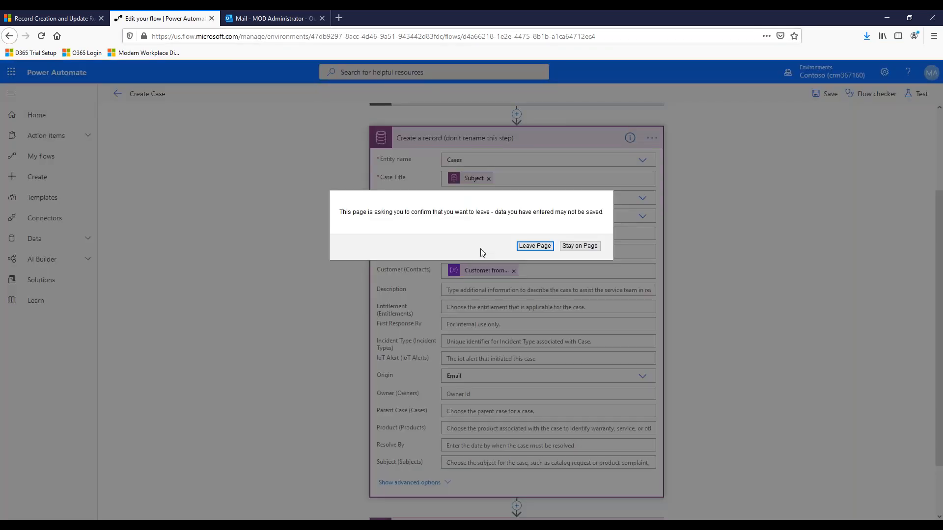
{"action": "left_click", "coordinate": [536, 246]}
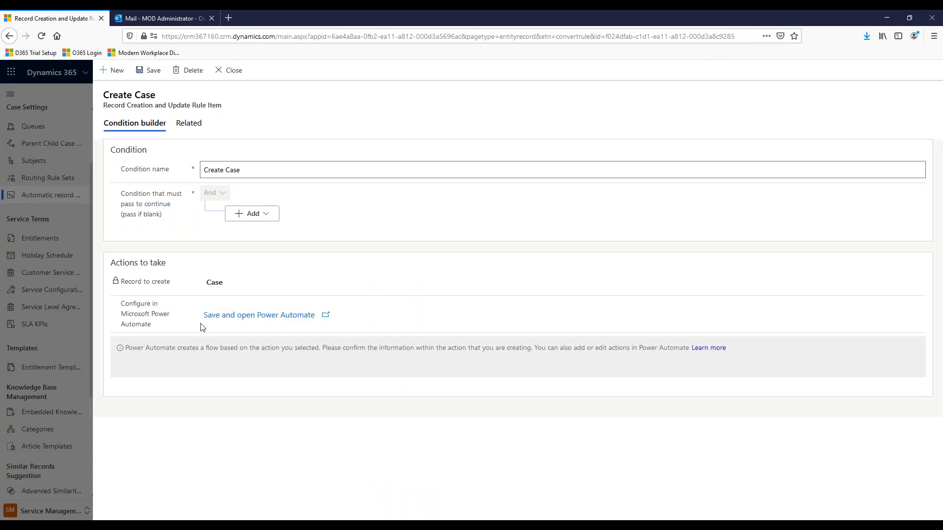
{"action": "left_click", "coordinate": [228, 71]}
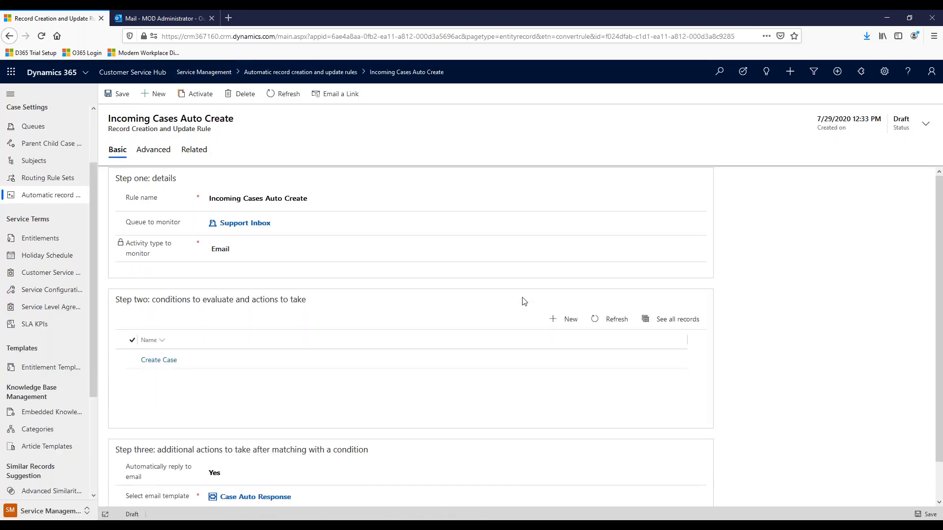
{"action": "scroll", "coordinate": [466, 341], "scroll_direction": "down", "scroll_amount": 1}
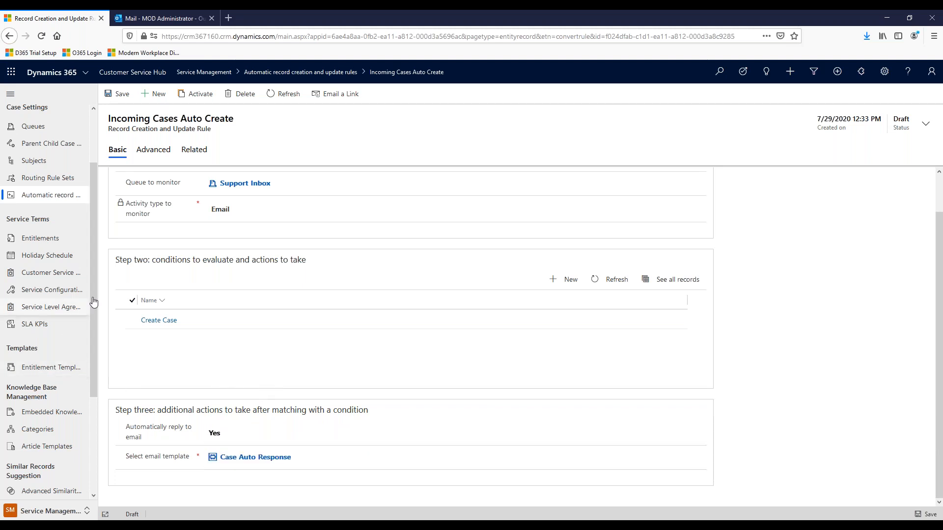
{"action": "scroll", "coordinate": [249, 357], "scroll_direction": "up", "scroll_amount": 1}
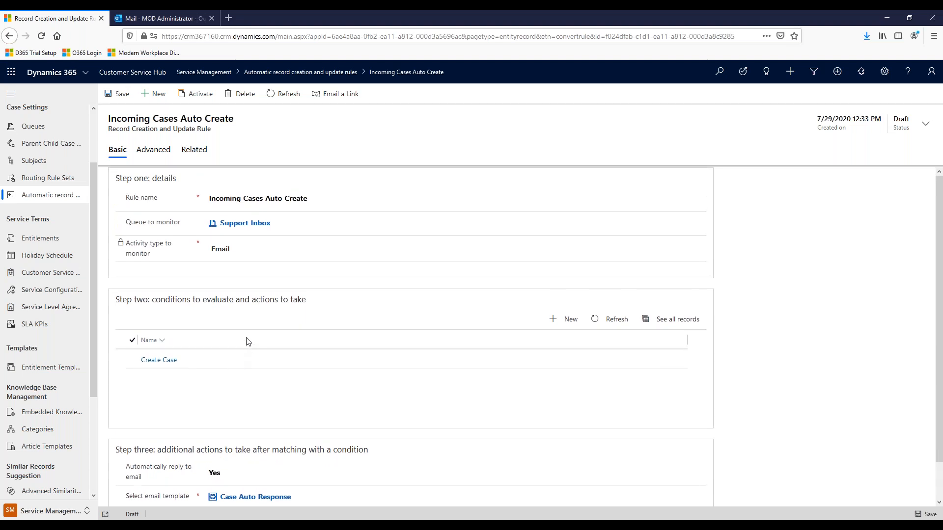
- Open the active cases list in the Service area and look through the available case views
{"action": "left_click", "coordinate": [48, 513]}
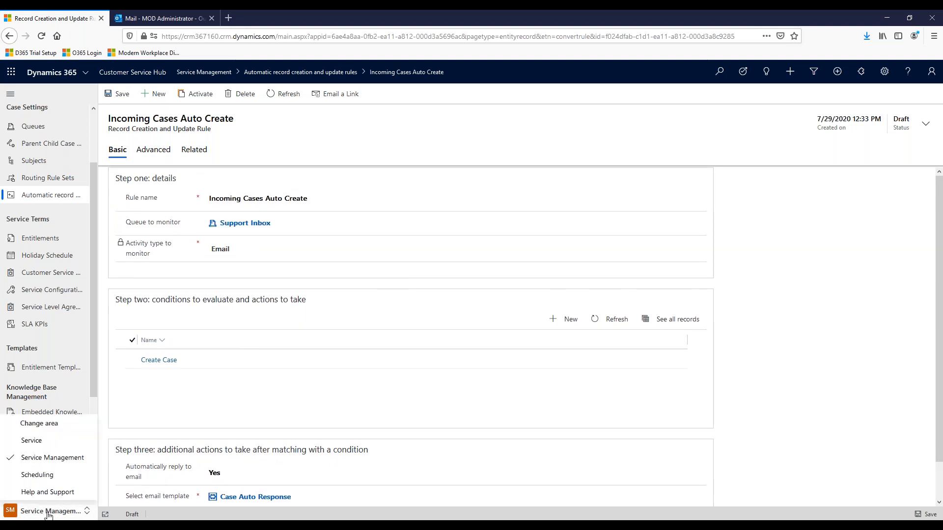
{"action": "left_click", "coordinate": [54, 443]}
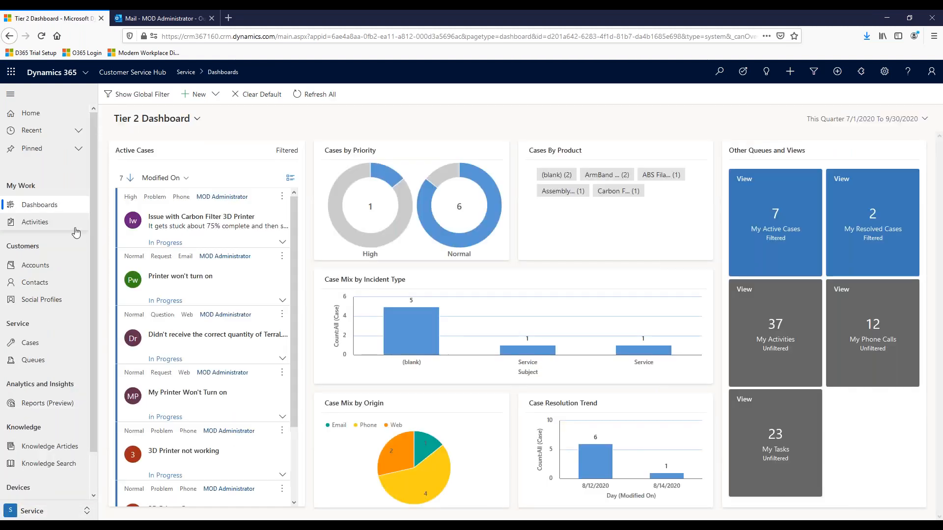
{"action": "left_click", "coordinate": [41, 348]}
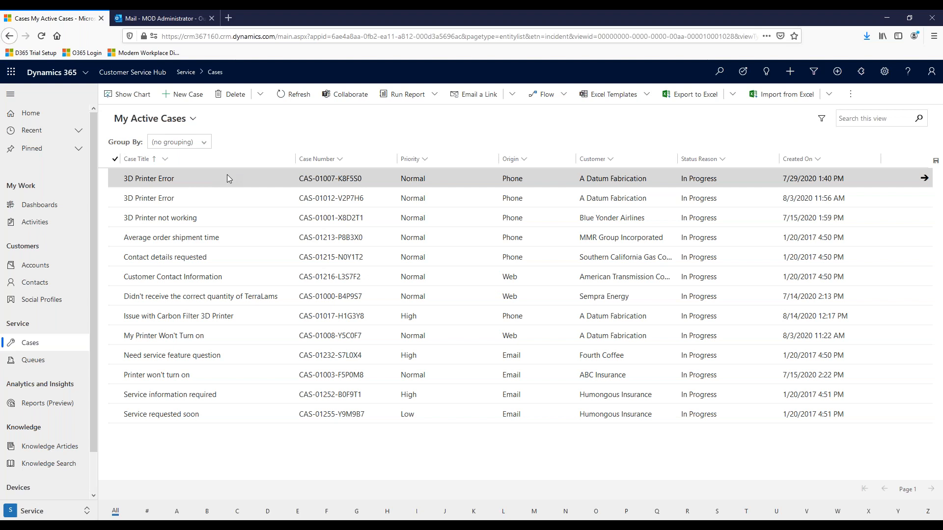
{"action": "left_click", "coordinate": [243, 179]}
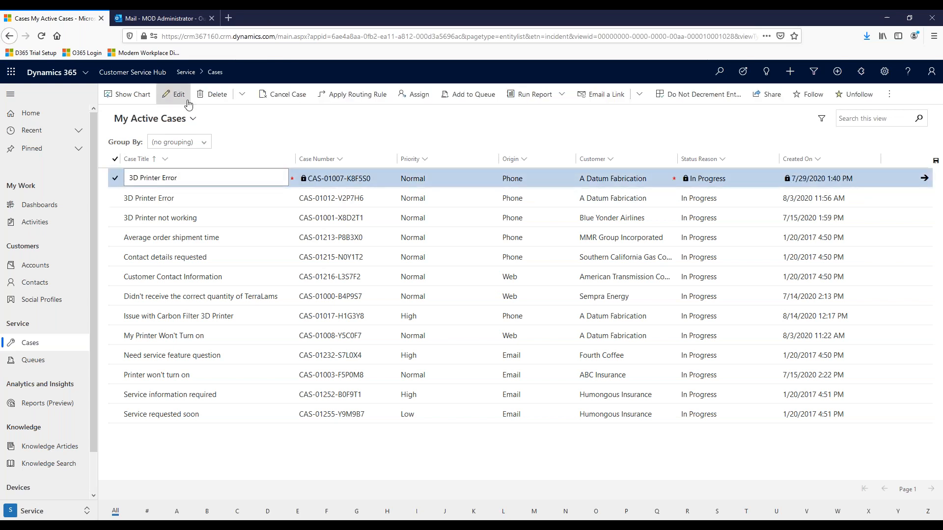
{"action": "left_click", "coordinate": [194, 123]}
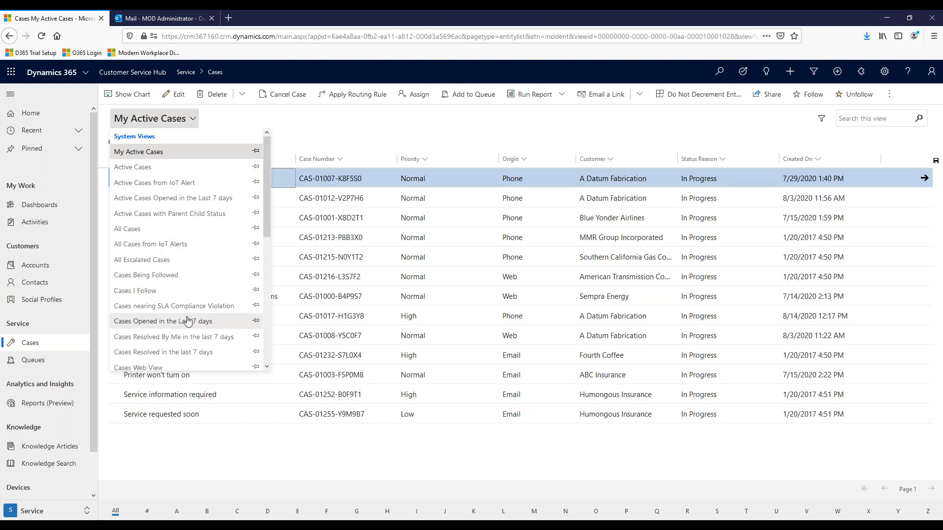
{"action": "left_click", "coordinate": [317, 138]}
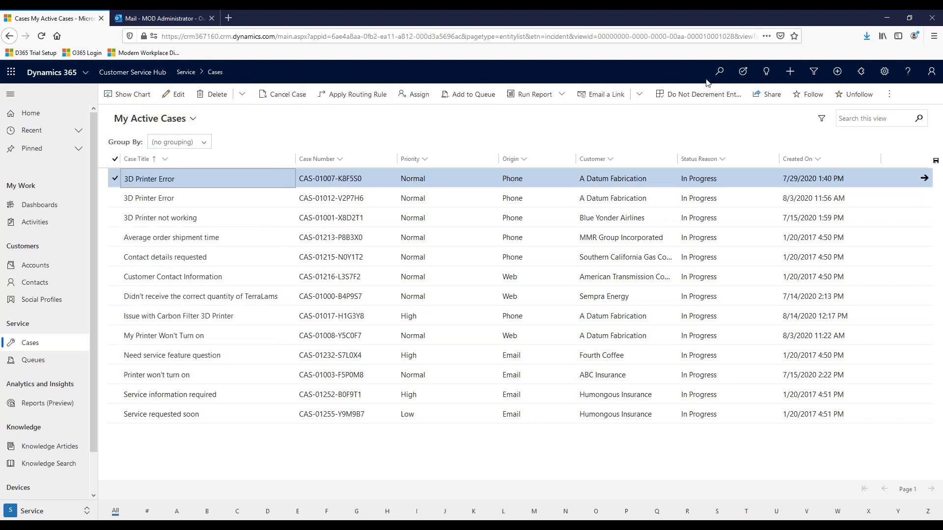